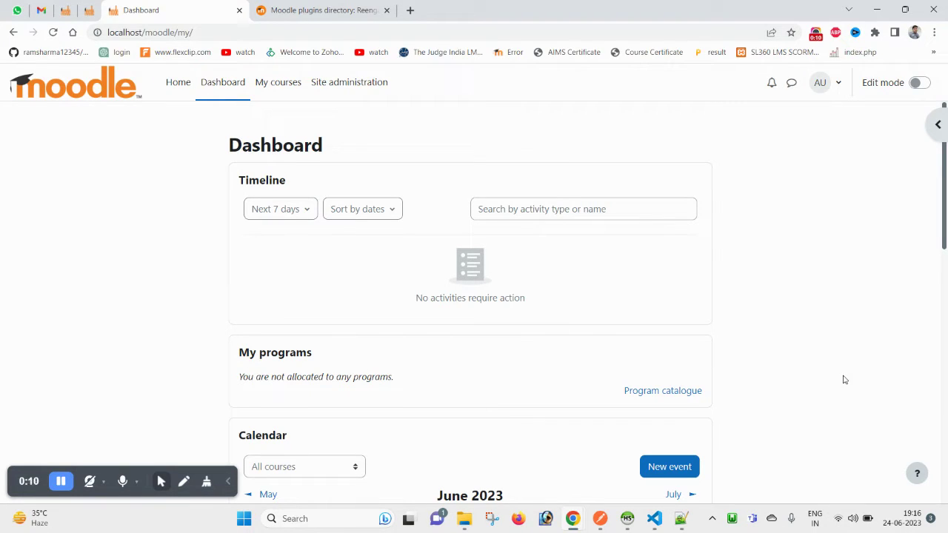
Review the Reengagement plugin's name, component type and description in the Moodle plugins directory.
{"action": "left_click", "coordinate": [363, 9]}
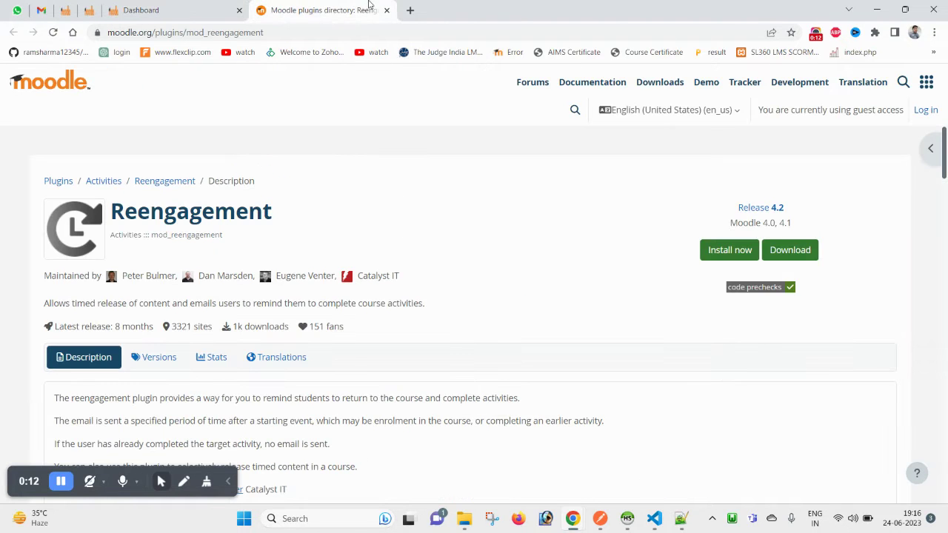
{"action": "double_click", "coordinate": [234, 220]}
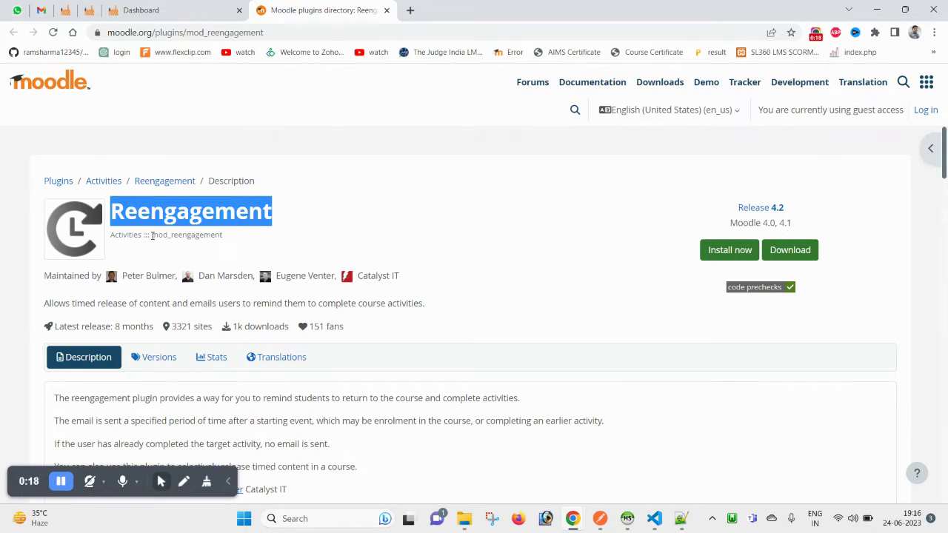
{"action": "left_click_drag", "start_coordinate": [151, 234], "coordinate": [170, 237]}
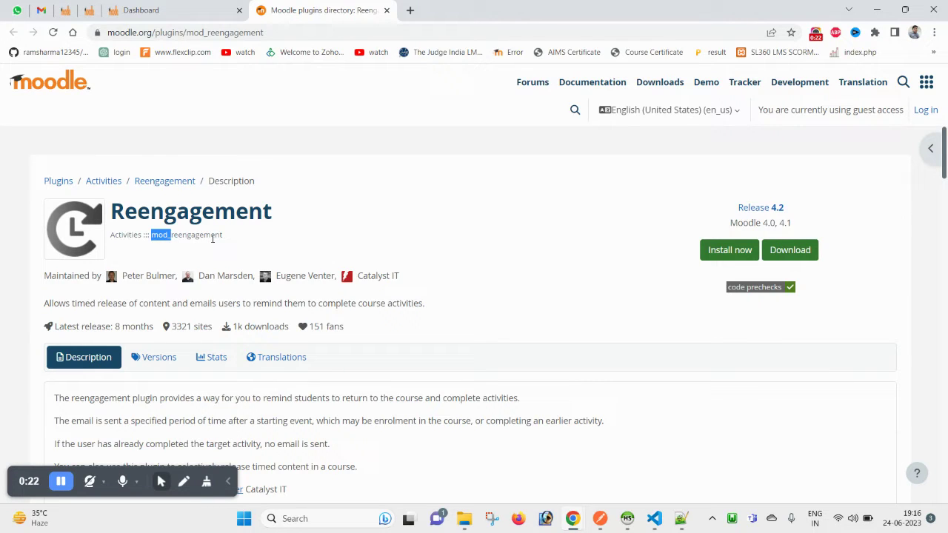
{"action": "scroll", "coordinate": [212, 236], "scroll_direction": "down", "scroll_amount": 2}
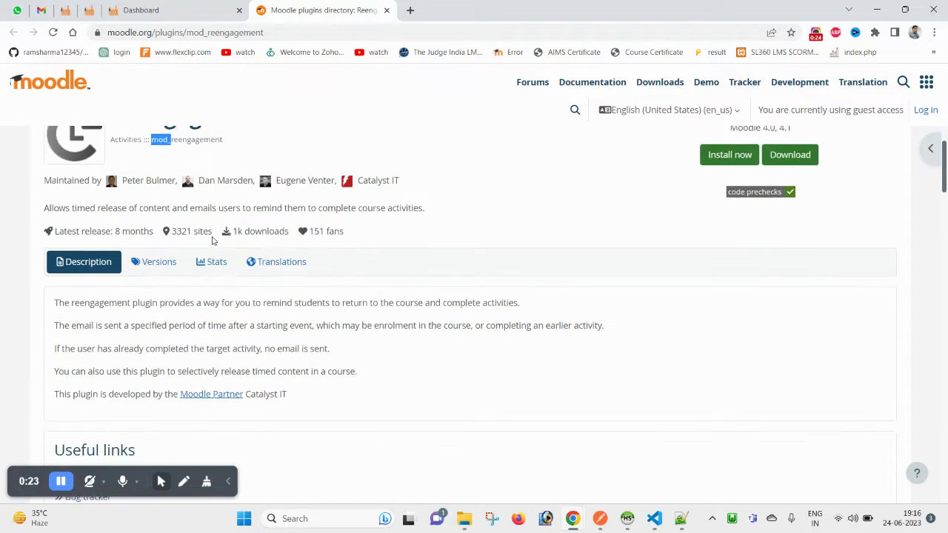
{"action": "scroll", "coordinate": [143, 197], "scroll_direction": "up", "scroll_amount": 2}
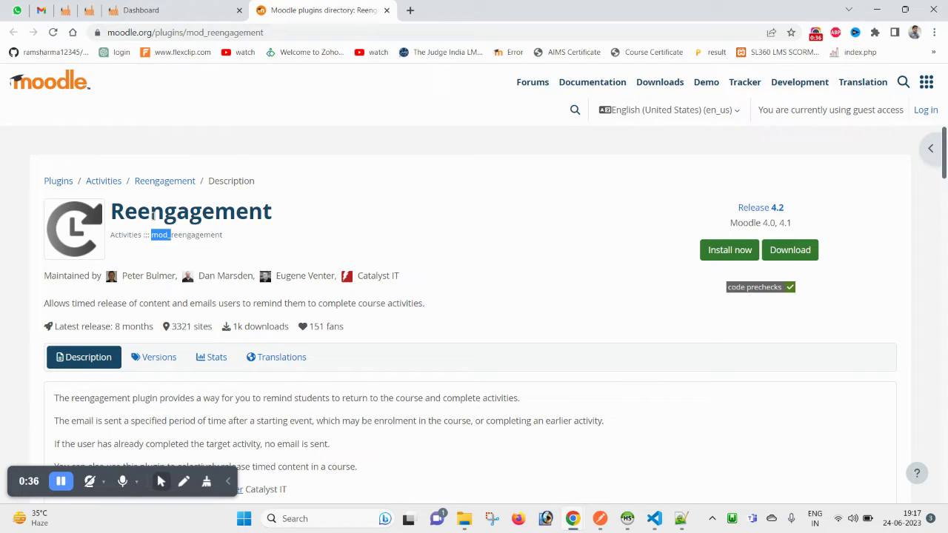
{"action": "scroll", "coordinate": [153, 215], "scroll_direction": "down", "scroll_amount": 3}
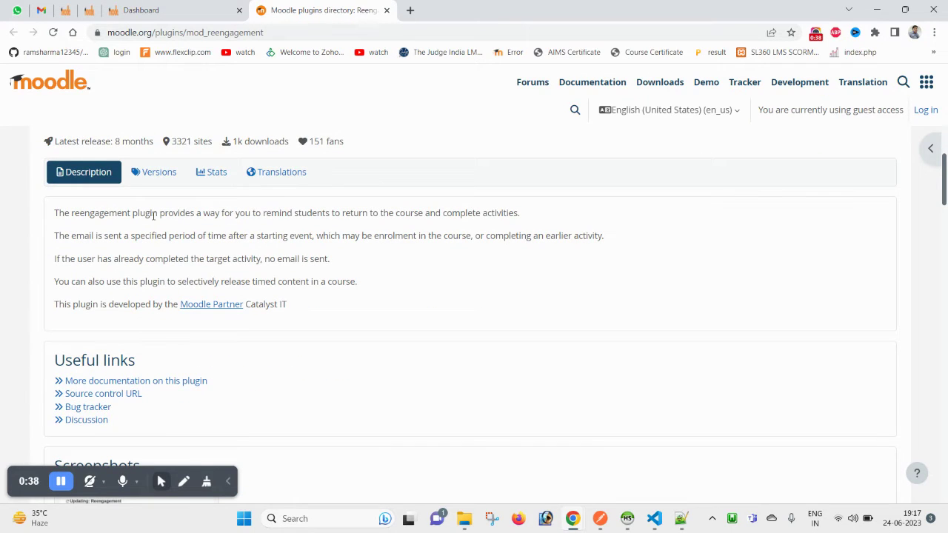
{"action": "scroll", "coordinate": [153, 215], "scroll_direction": "up", "scroll_amount": 3}
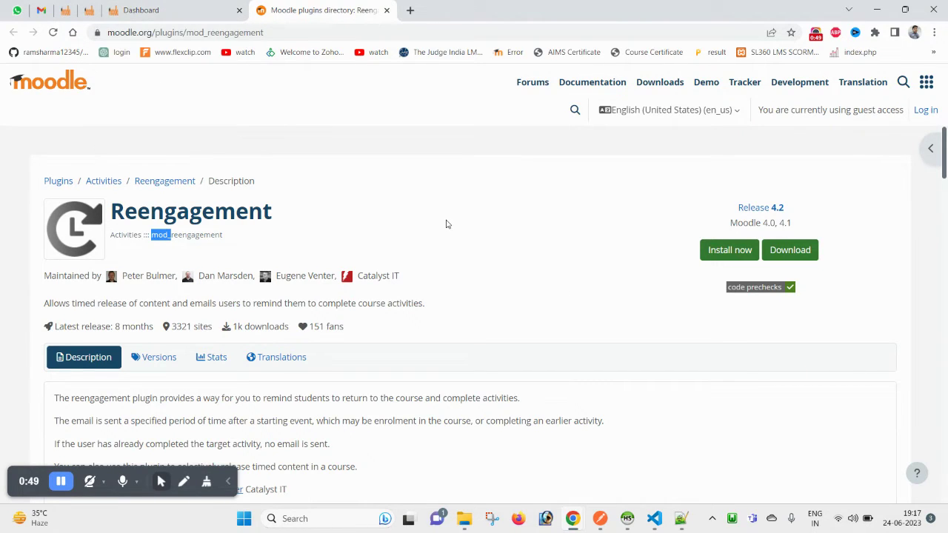
Open the plugin installer in the local Moodle site's administration.
{"action": "left_click", "coordinate": [204, 6]}
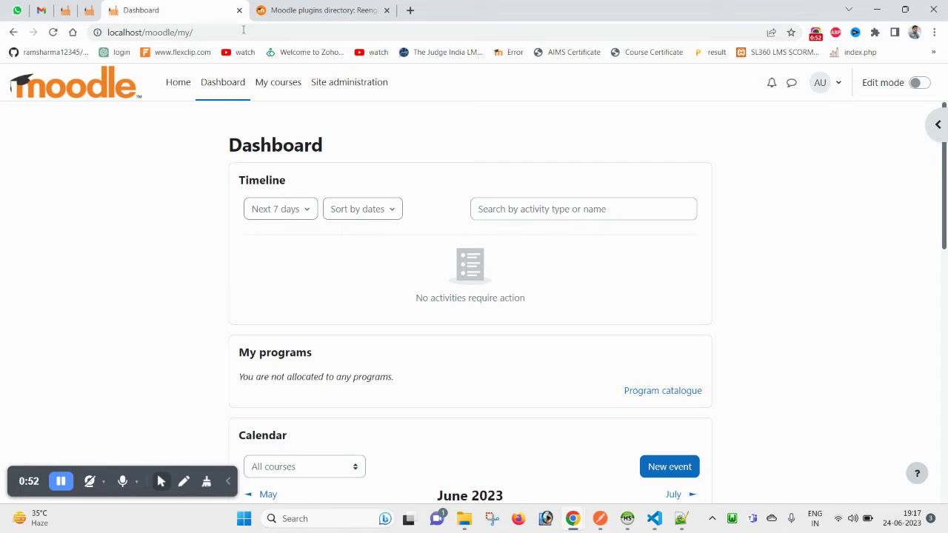
{"action": "left_click", "coordinate": [332, 90]}
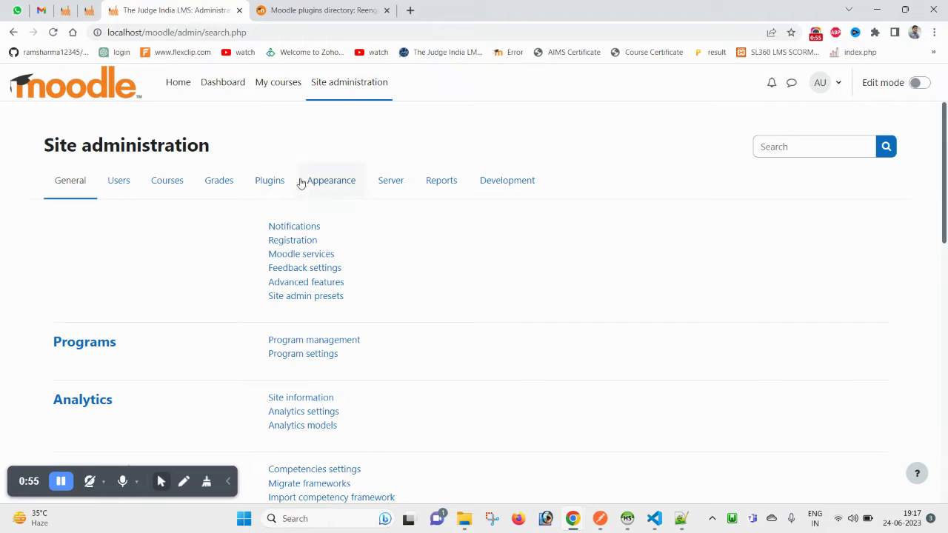
{"action": "left_click", "coordinate": [271, 188]}
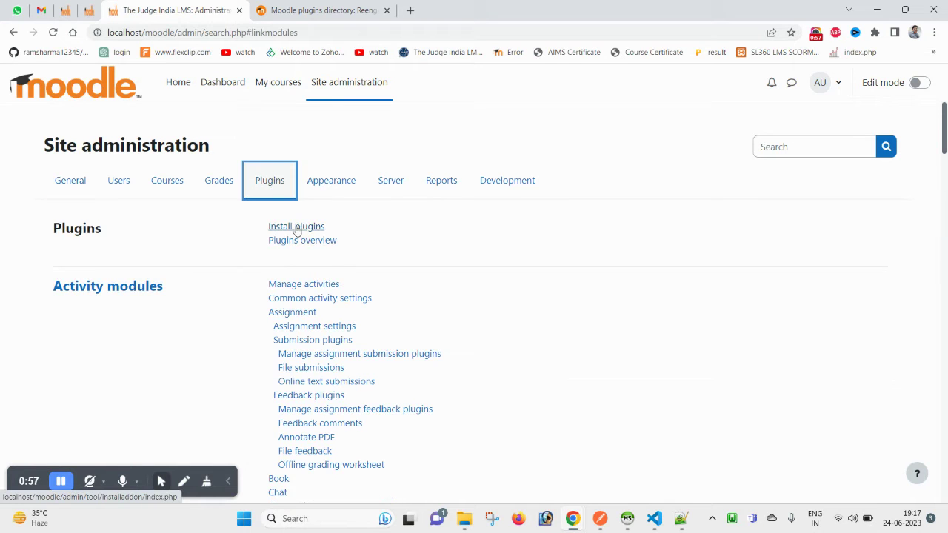
{"action": "left_click", "coordinate": [292, 6]}
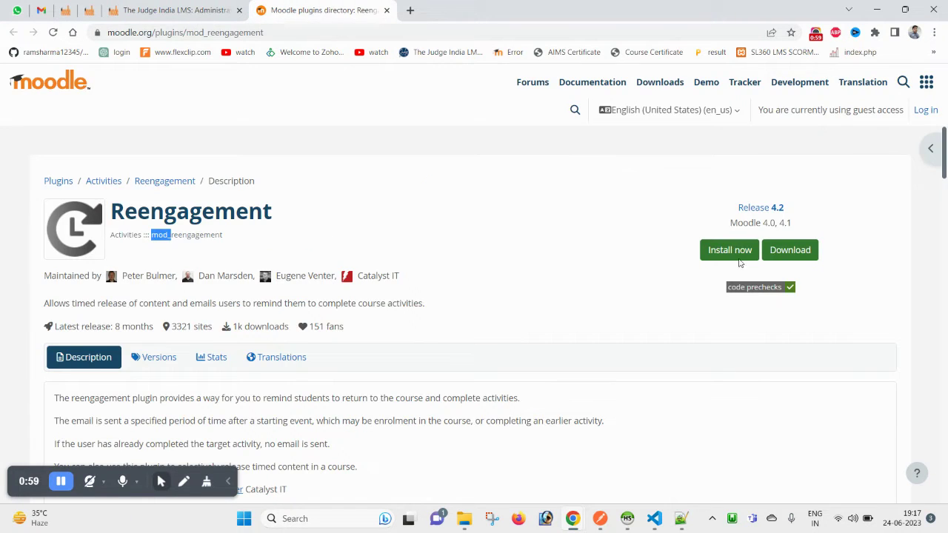
{"action": "left_click", "coordinate": [206, 5]}
{"action": "left_click", "coordinate": [303, 226]}
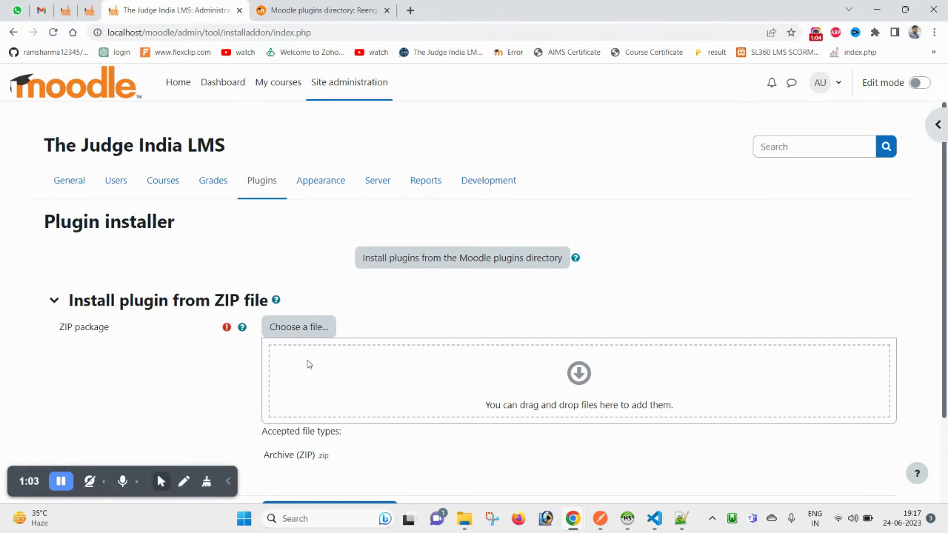
{"action": "left_click", "coordinate": [300, 337]}
{"action": "left_click", "coordinate": [382, 243]}
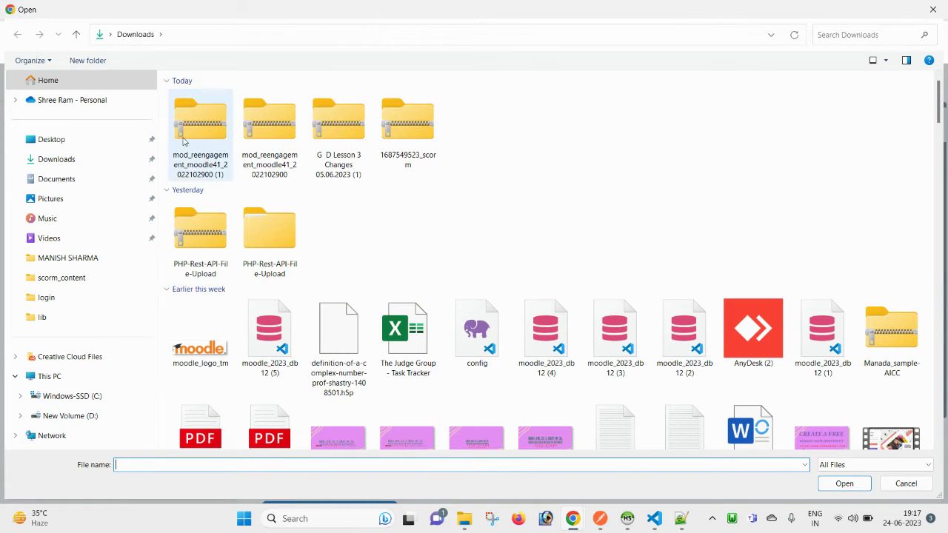
{"action": "double_click", "coordinate": [200, 127]}
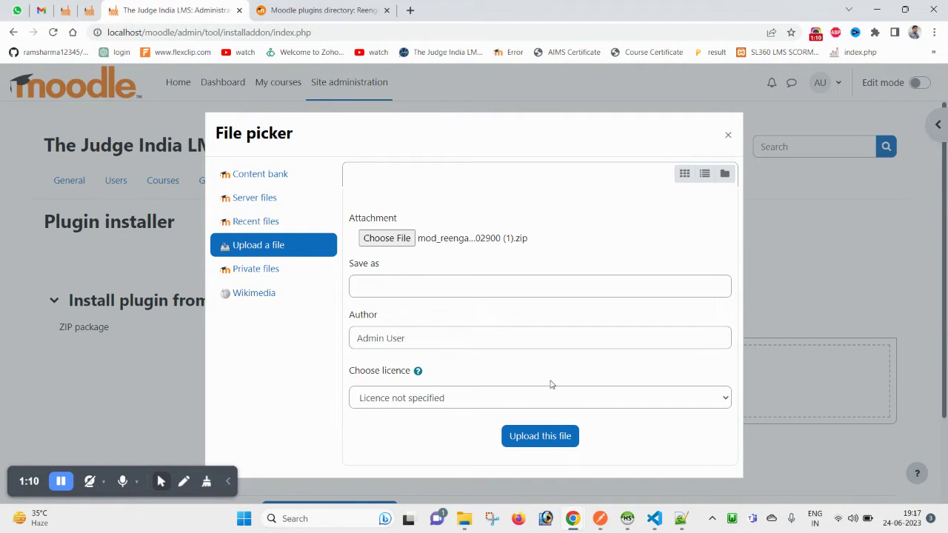
{"action": "left_click", "coordinate": [551, 441]}
Install the plugin from the uploaded ZIP file and continue past the server environment checks.
{"action": "scroll", "coordinate": [464, 349], "scroll_direction": "down", "scroll_amount": 2}
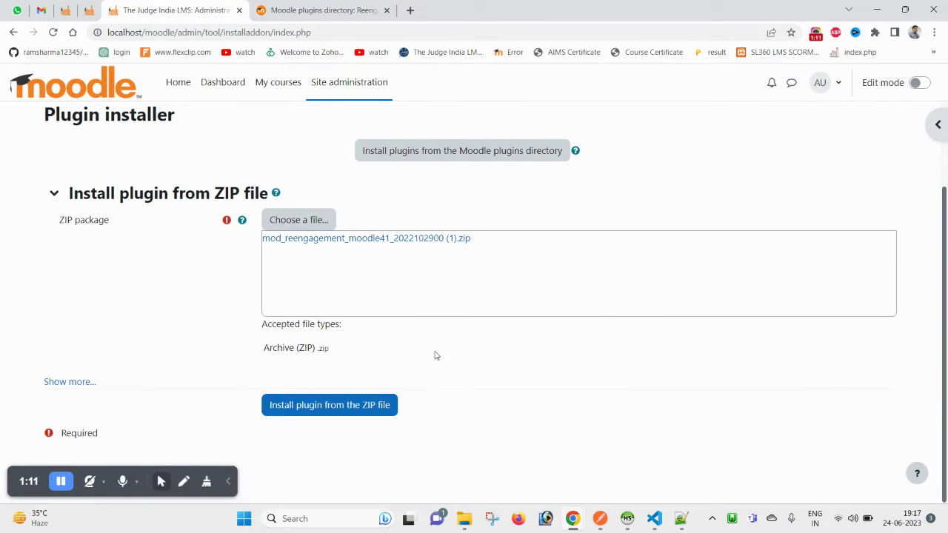
{"action": "left_click", "coordinate": [333, 411]}
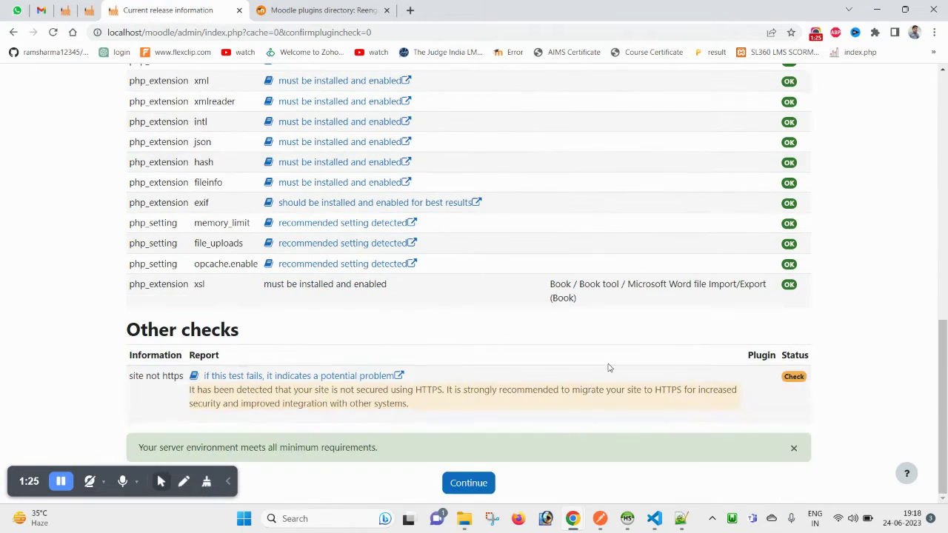
{"action": "left_click", "coordinate": [459, 489]}
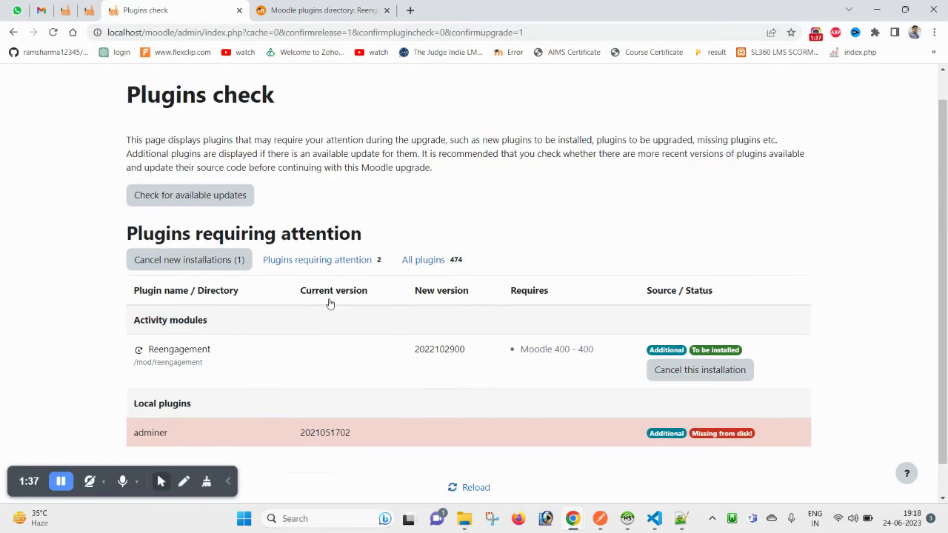
Check the Reengagement plugin's name and directory, and upgrade the Moodle database to complete its installation.
{"action": "scroll", "coordinate": [445, 326], "scroll_direction": "down", "scroll_amount": 1}
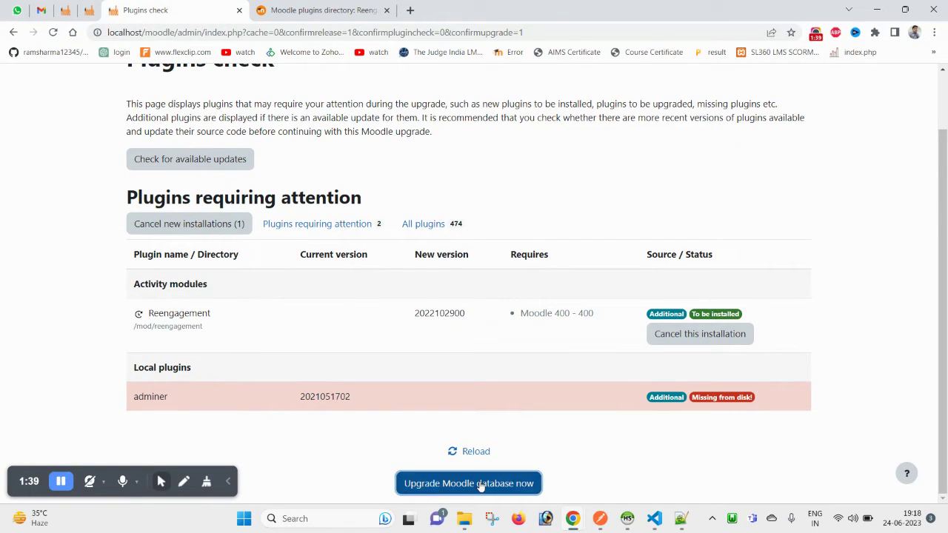
{"action": "double_click", "coordinate": [182, 313]}
{"action": "left_click", "coordinate": [139, 328]}
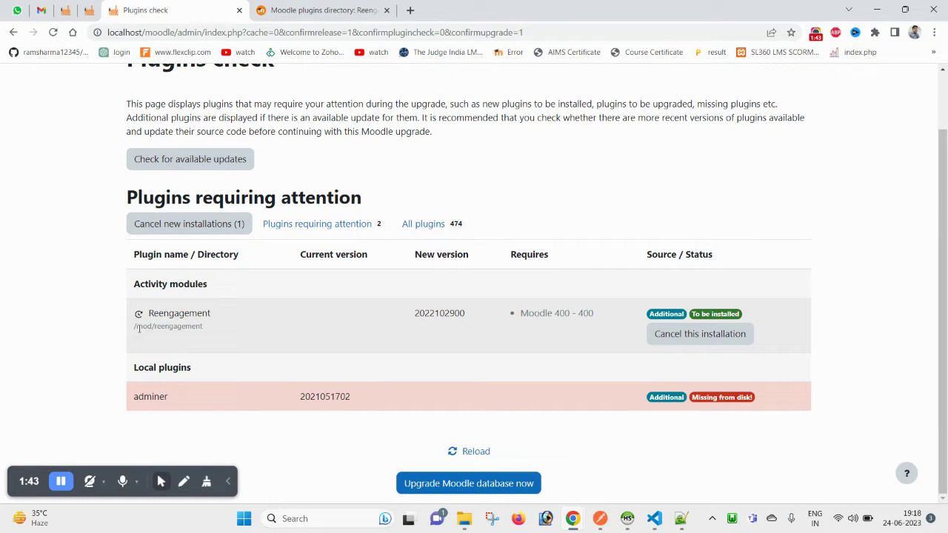
{"action": "double_click", "coordinate": [142, 327]}
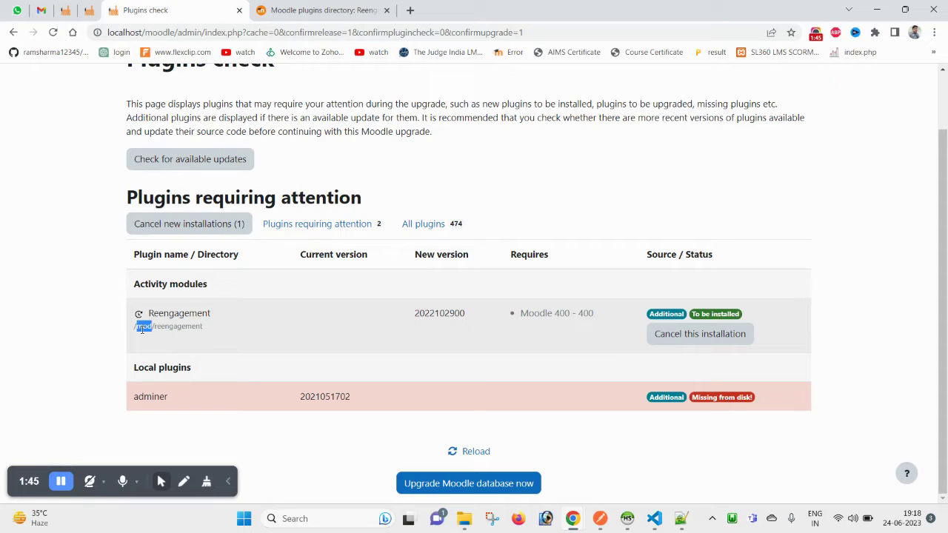
{"action": "double_click", "coordinate": [181, 327]}
{"action": "left_click", "coordinate": [463, 484]}
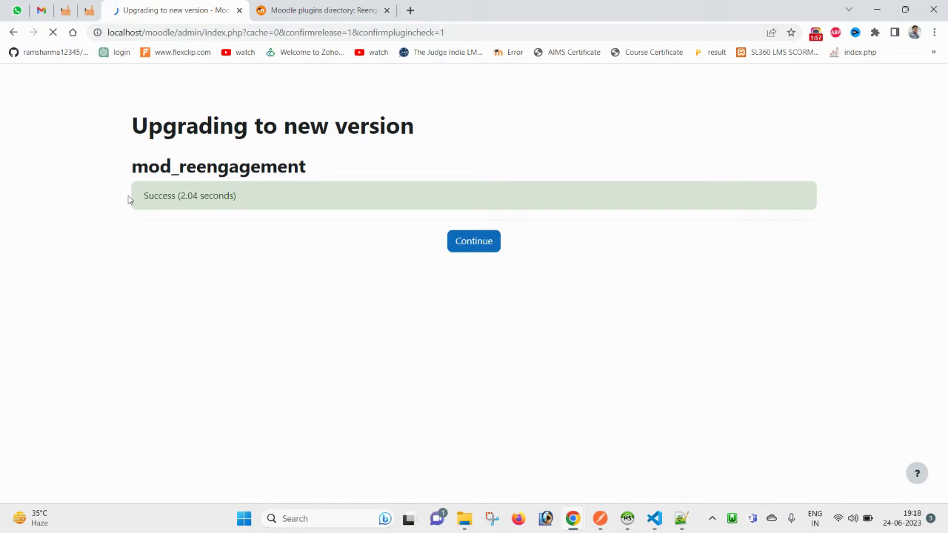
{"action": "left_click", "coordinate": [473, 249]}
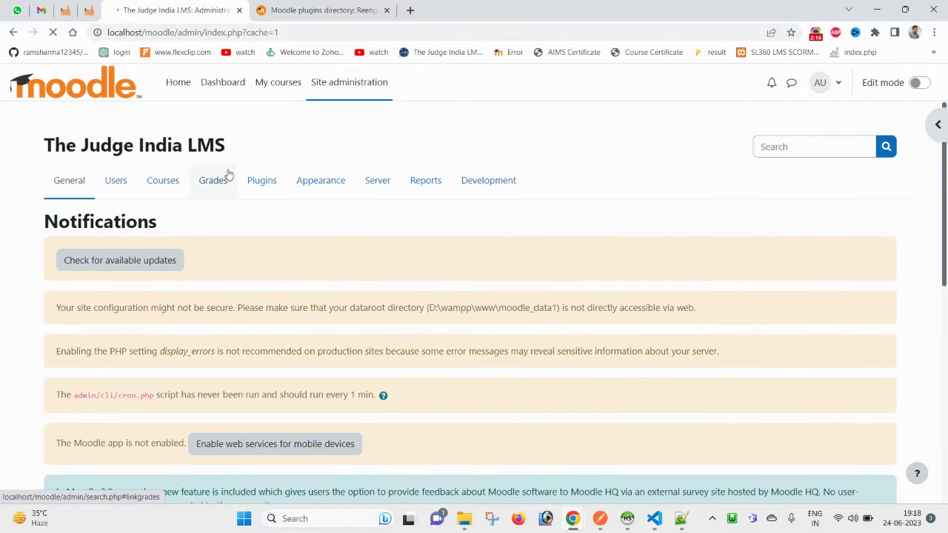
Open the Introduction to SCORM course and turn on edit mode on its course page.
{"action": "left_click", "coordinate": [288, 91]}
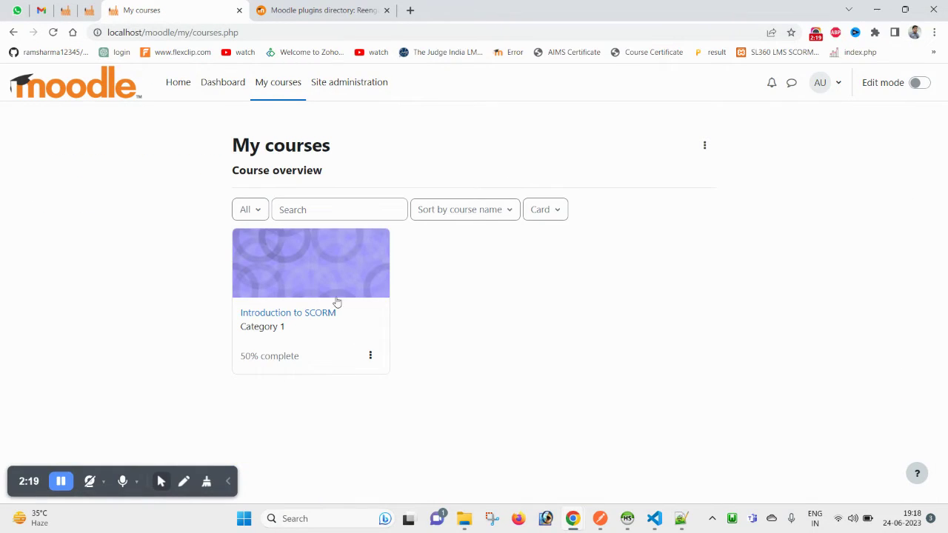
{"action": "left_click", "coordinate": [337, 302]}
{"action": "scroll", "coordinate": [339, 299], "scroll_direction": "down", "scroll_amount": 15}
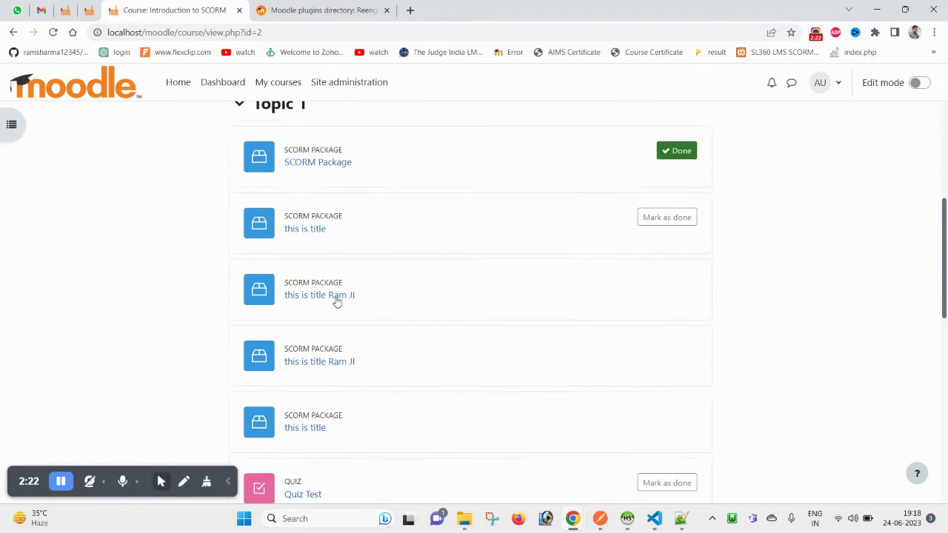
{"action": "scroll", "coordinate": [347, 311], "scroll_direction": "up", "scroll_amount": 15}
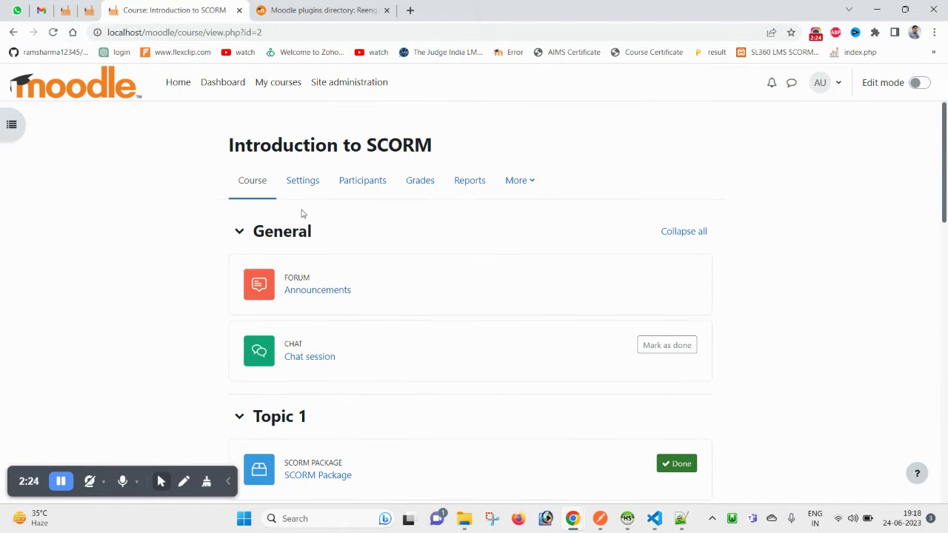
{"action": "left_click", "coordinate": [311, 186]}
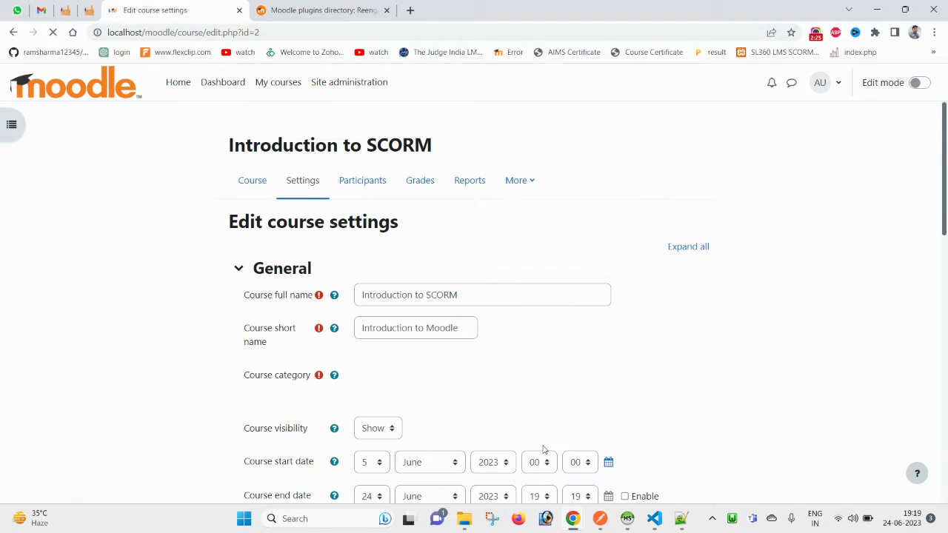
{"action": "left_click", "coordinate": [252, 180]}
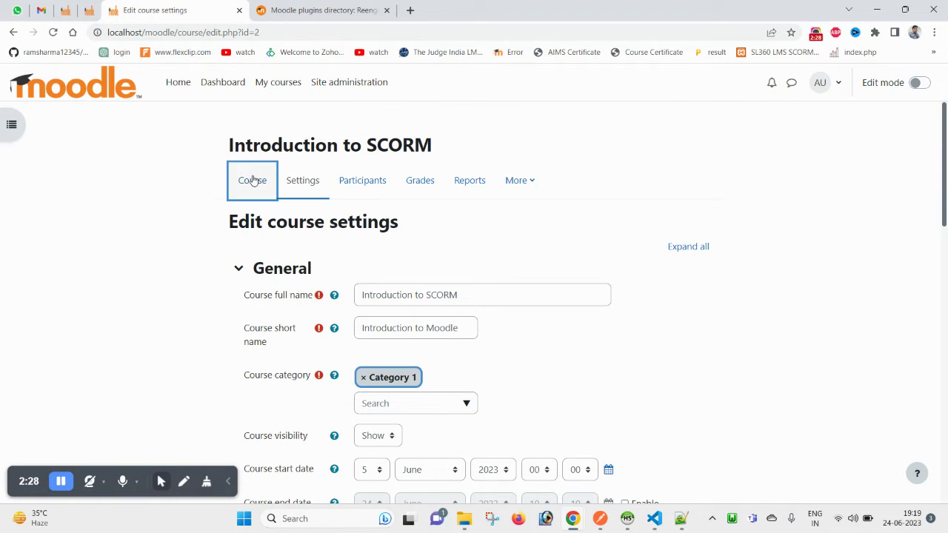
{"action": "left_click", "coordinate": [915, 83]}
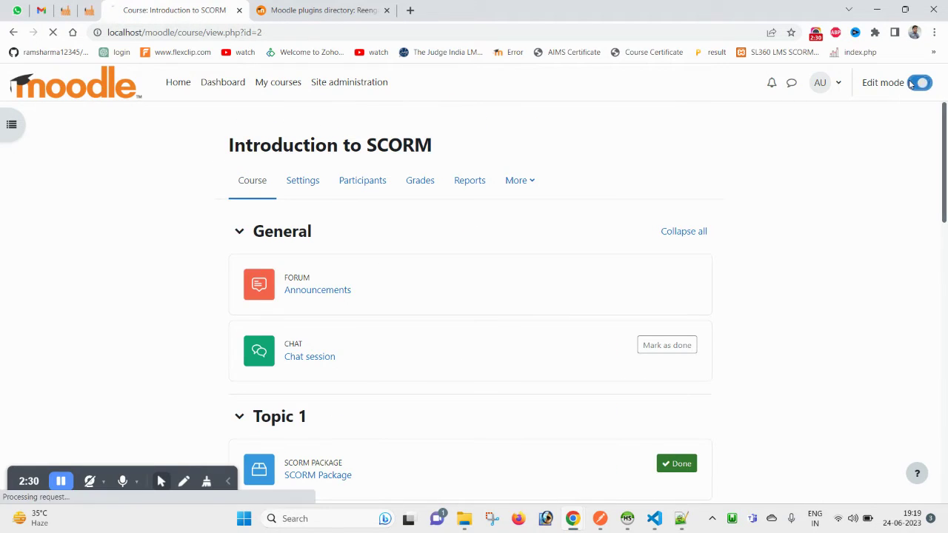
Search the activity chooser for "reen" and add a Reengagement activity to Topic 2.
{"action": "scroll", "coordinate": [764, 300], "scroll_direction": "down", "scroll_amount": 15}
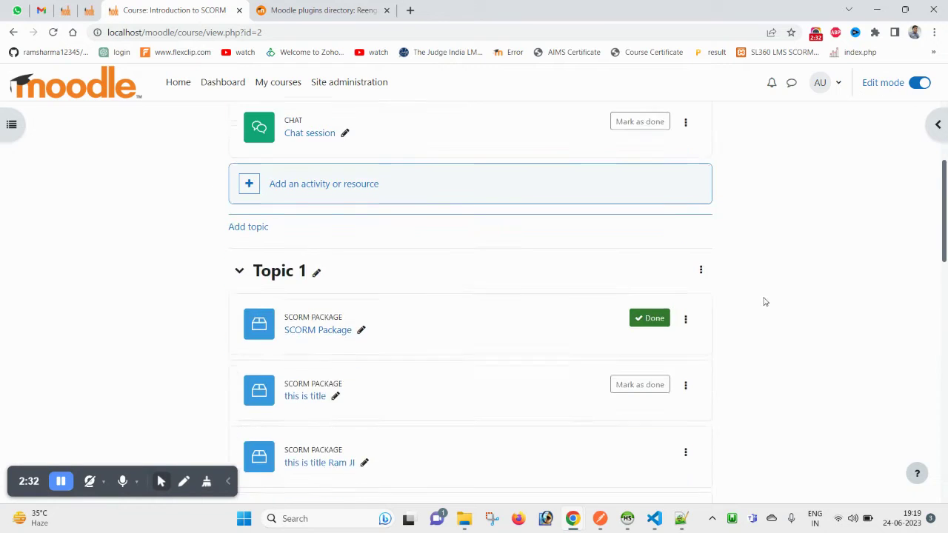
{"action": "scroll", "coordinate": [375, 383], "scroll_direction": "up", "scroll_amount": 5}
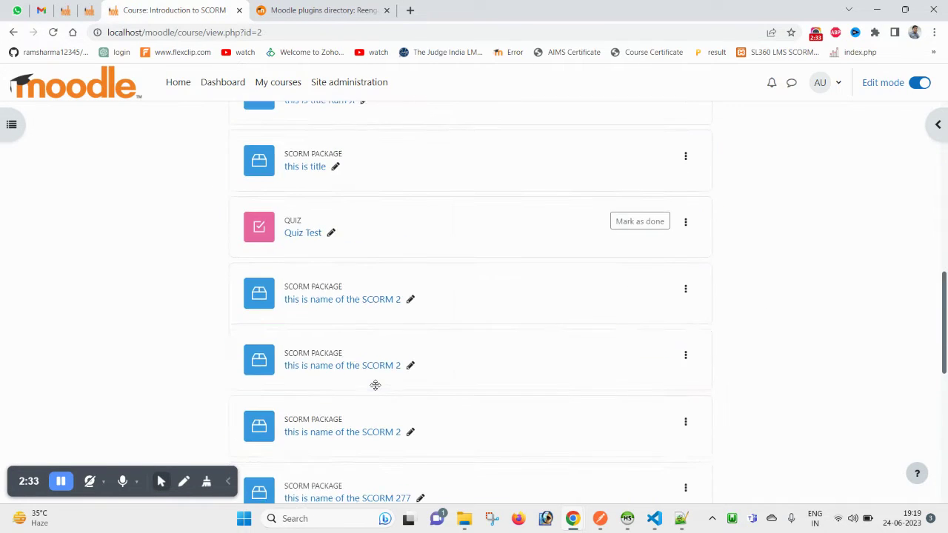
{"action": "scroll", "coordinate": [375, 383], "scroll_direction": "down", "scroll_amount": 5}
{"action": "left_click", "coordinate": [317, 385]}
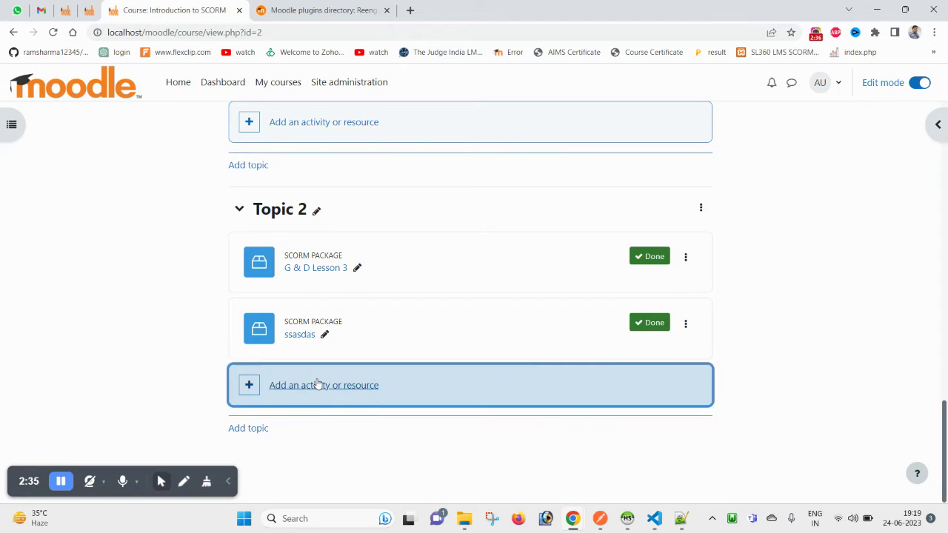
{"action": "left_click", "coordinate": [313, 128]}
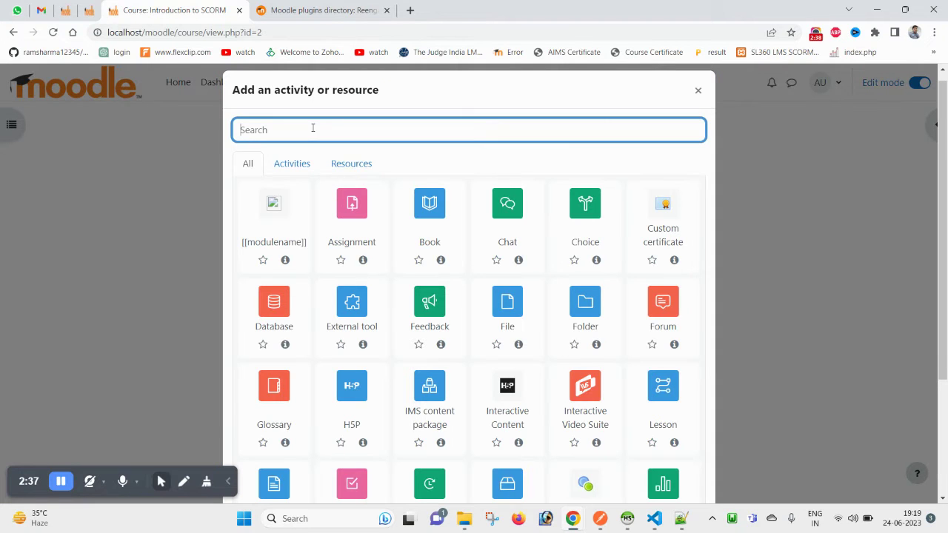
{"action": "type", "text": "reen"}
{"action": "left_click", "coordinate": [269, 228]}
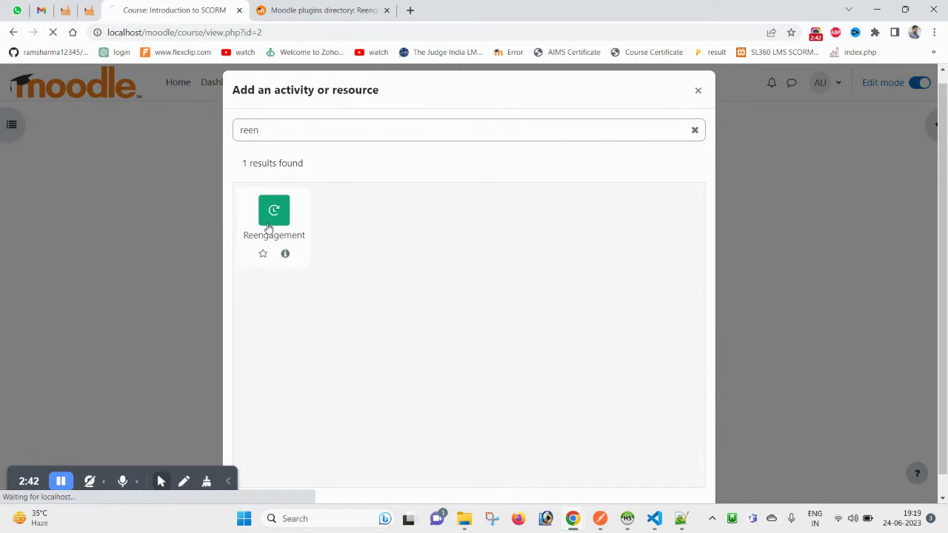
Name the new Reengagement activity "Reminder for SCROM".
{"action": "left_click", "coordinate": [383, 296]}
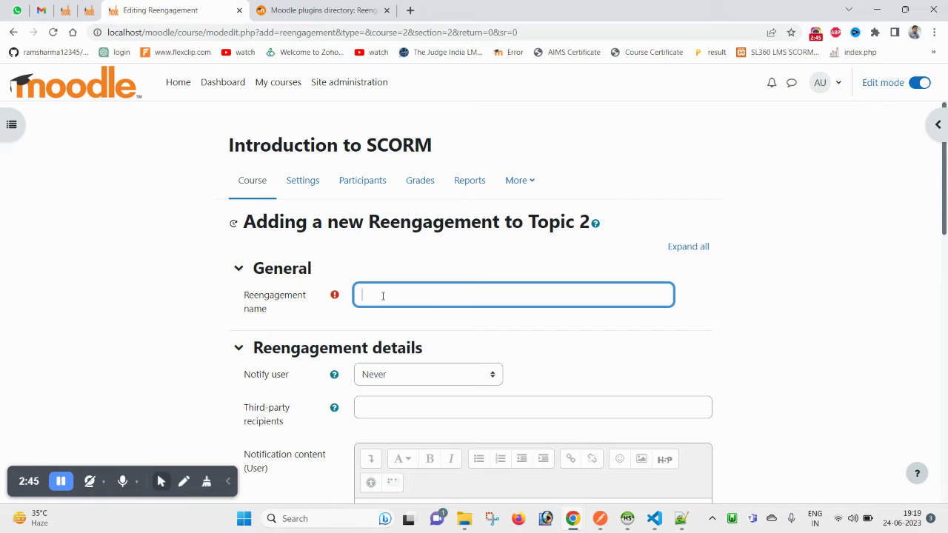
{"action": "type", "text": "Reminder for SCROM"}
{"action": "key", "text": "ctrl+a"}
{"action": "scroll", "coordinate": [402, 318], "scroll_direction": "down", "scroll_amount": 15}
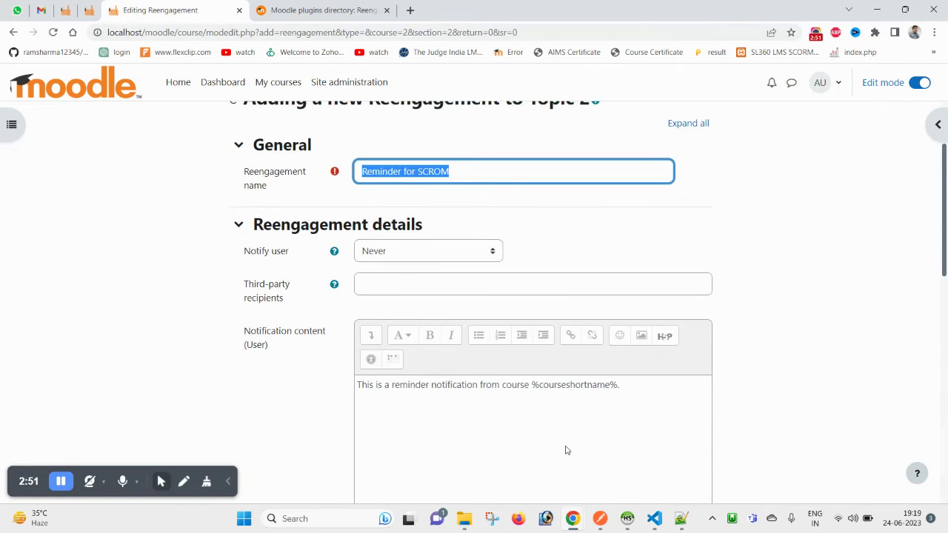
Copy the activity name "Reminder for SCROM" into the third-party notification subject.
{"action": "scroll", "coordinate": [440, 370], "scroll_direction": "up", "scroll_amount": 15}
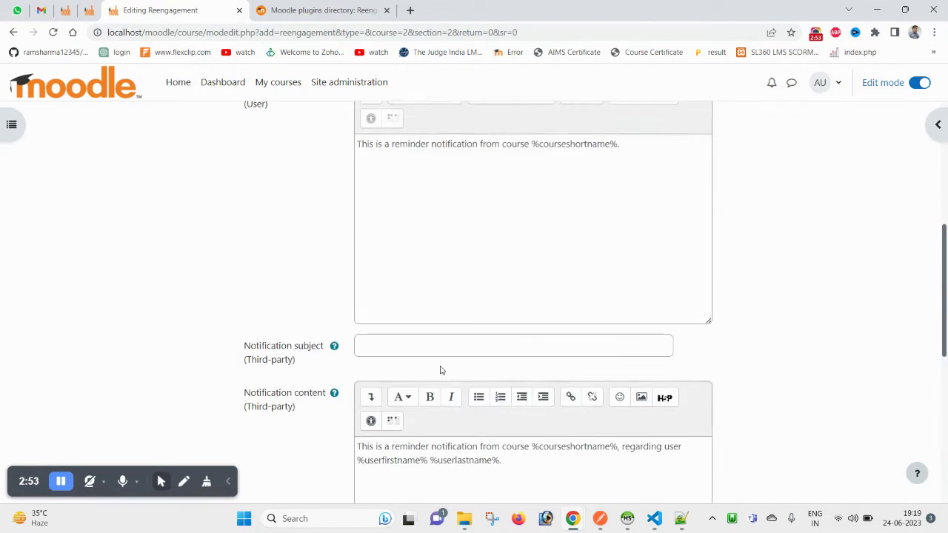
{"action": "left_click", "coordinate": [392, 292]}
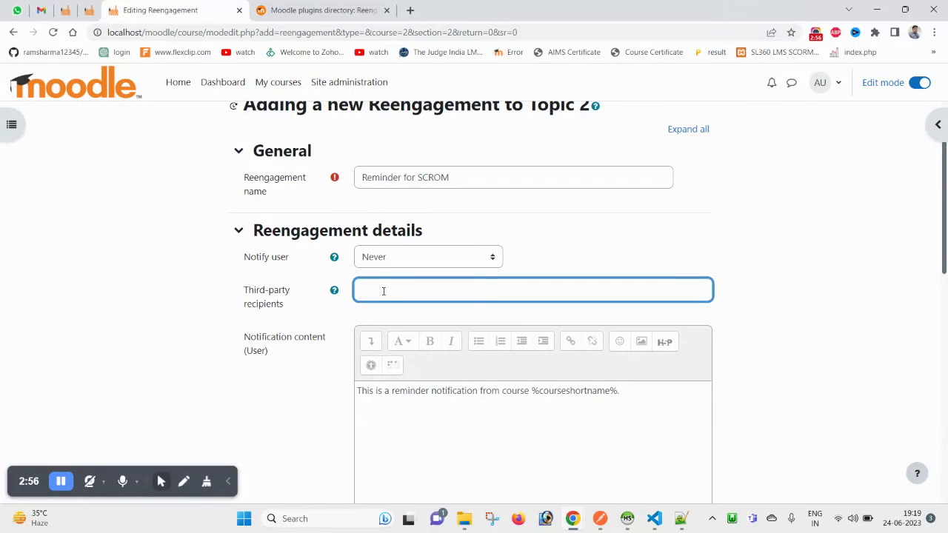
{"action": "scroll", "coordinate": [398, 257], "scroll_direction": "up", "scroll_amount": 1}
{"action": "double_click", "coordinate": [395, 239]}
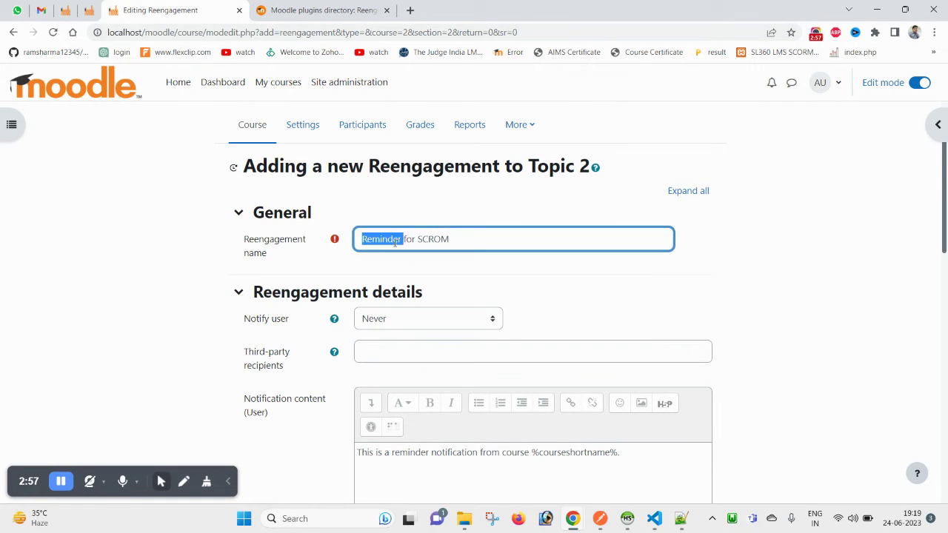
{"action": "triple_click", "coordinate": [395, 239]}
{"action": "key", "text": "ctrl+c"}
{"action": "scroll", "coordinate": [385, 348], "scroll_direction": "down", "scroll_amount": 3}
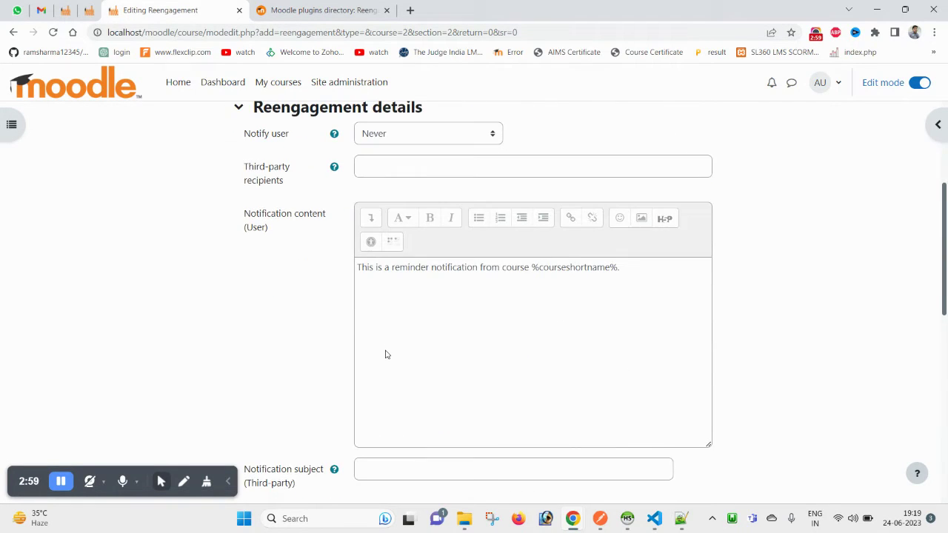
{"action": "scroll", "coordinate": [375, 265], "scroll_direction": "down", "scroll_amount": 3}
{"action": "left_click", "coordinate": [389, 290]}
{"action": "key", "text": "ctrl+v"}
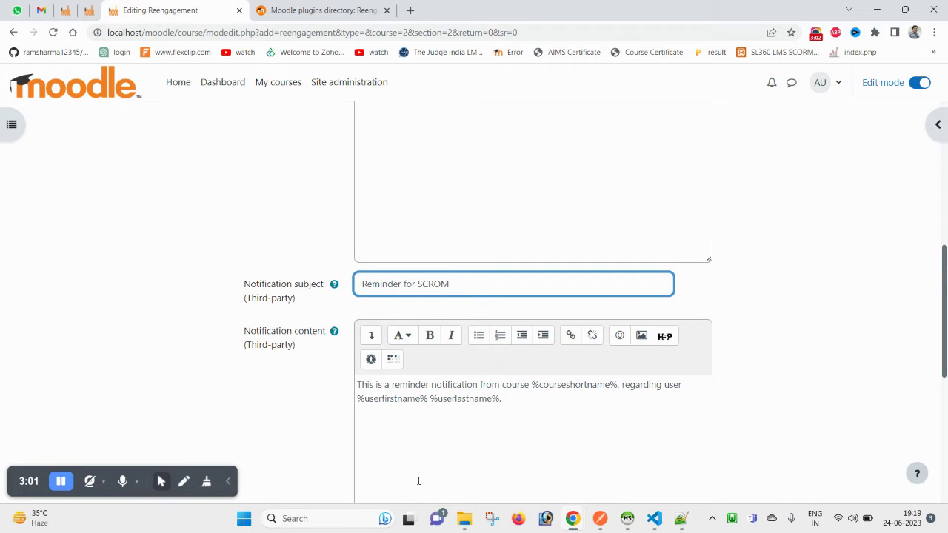
Examine the third-party notification content with its course name placeholder, and the remaining form sections including Common module settings.
{"action": "scroll", "coordinate": [496, 444], "scroll_direction": "down", "scroll_amount": 1}
{"action": "left_click", "coordinate": [586, 385]}
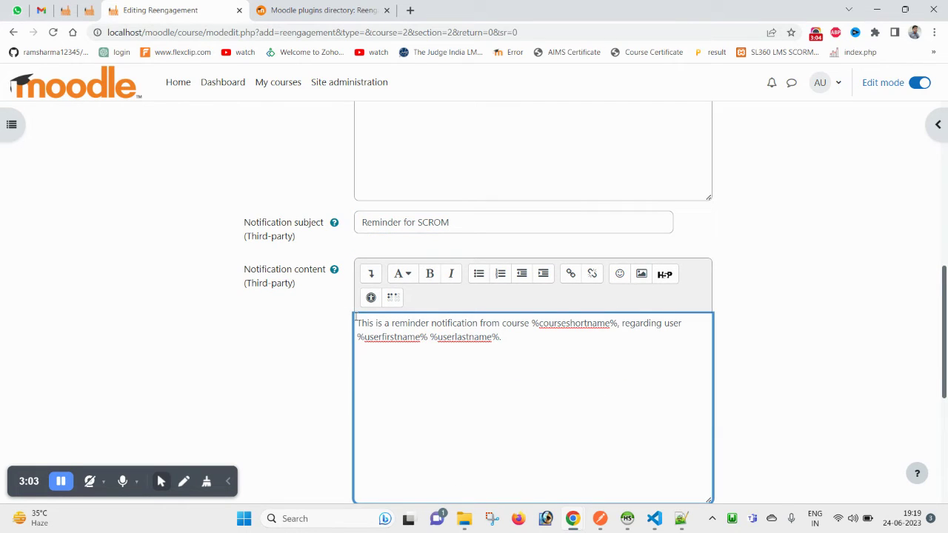
{"action": "scroll", "coordinate": [401, 340], "scroll_direction": "down", "scroll_amount": 4}
{"action": "scroll", "coordinate": [576, 408], "scroll_direction": "up", "scroll_amount": 4}
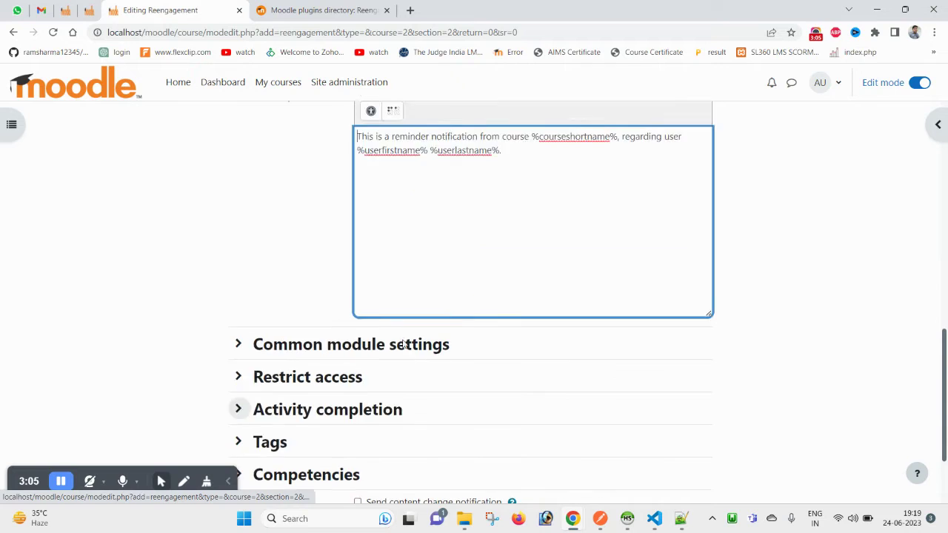
{"action": "double_click", "coordinate": [554, 324]}
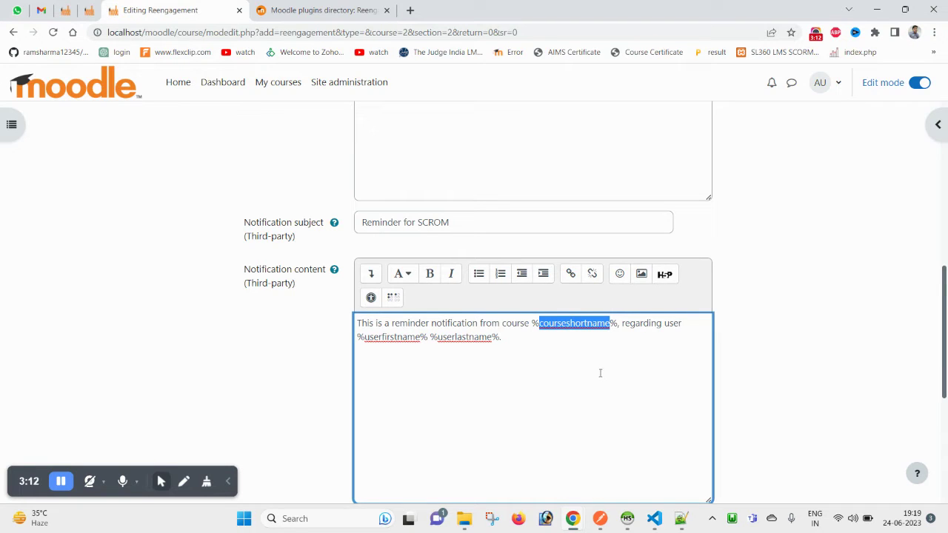
{"action": "scroll", "coordinate": [599, 373], "scroll_direction": "down", "scroll_amount": 4}
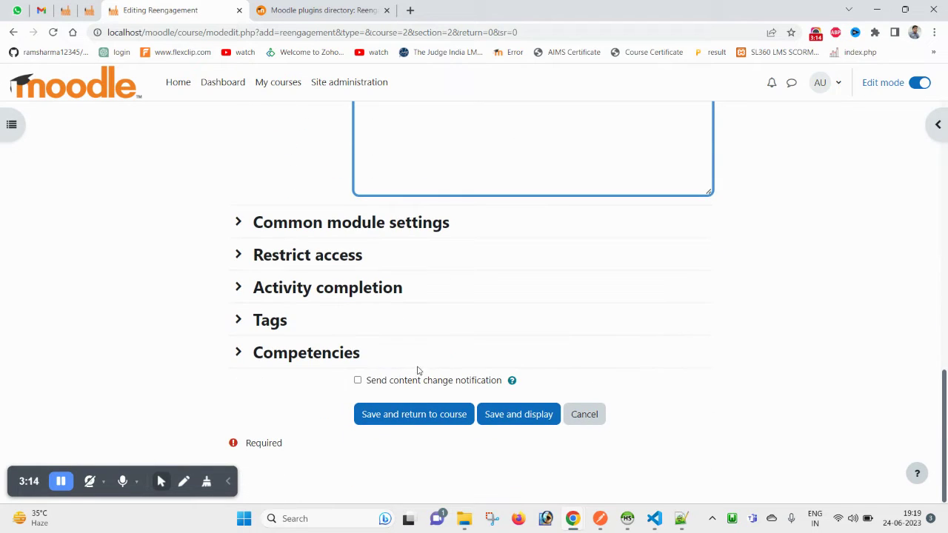
{"action": "scroll", "coordinate": [332, 315], "scroll_direction": "up", "scroll_amount": 4}
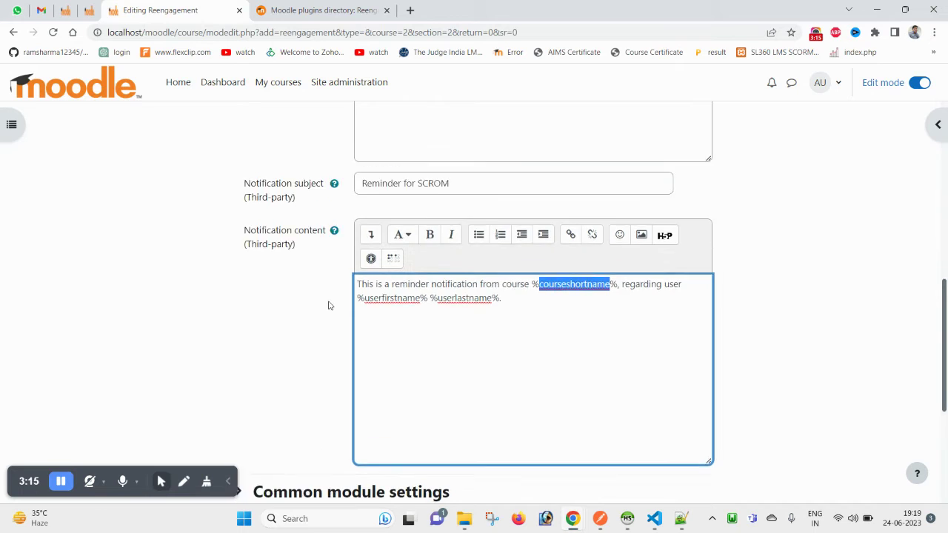
{"action": "scroll", "coordinate": [328, 305], "scroll_direction": "down", "scroll_amount": 2}
{"action": "scroll", "coordinate": [315, 385], "scroll_direction": "down", "scroll_amount": 1}
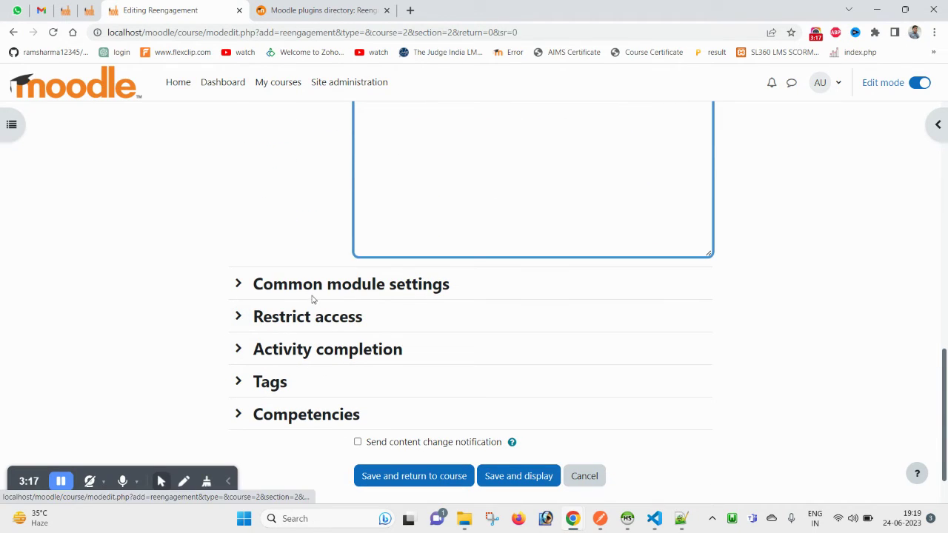
{"action": "scroll", "coordinate": [316, 292], "scroll_direction": "down", "scroll_amount": 1}
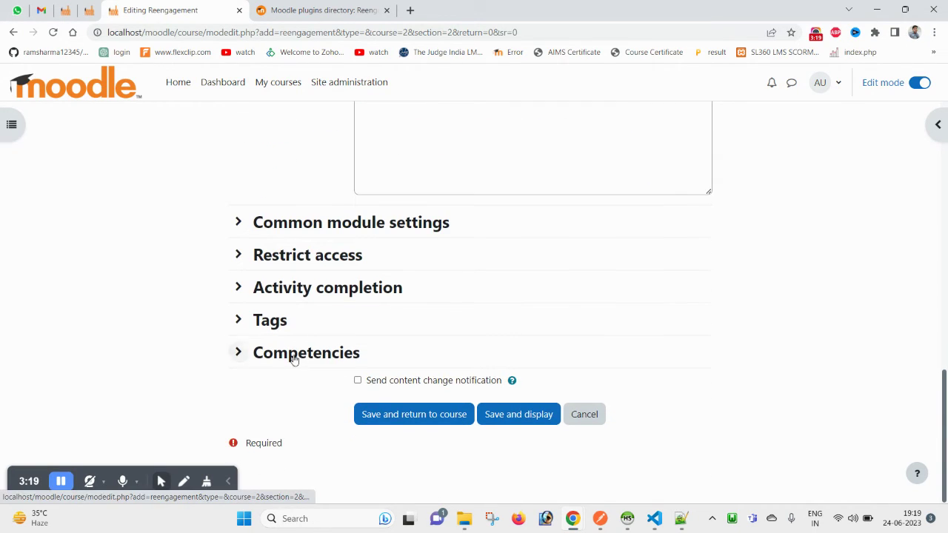
{"action": "left_click", "coordinate": [320, 225]}
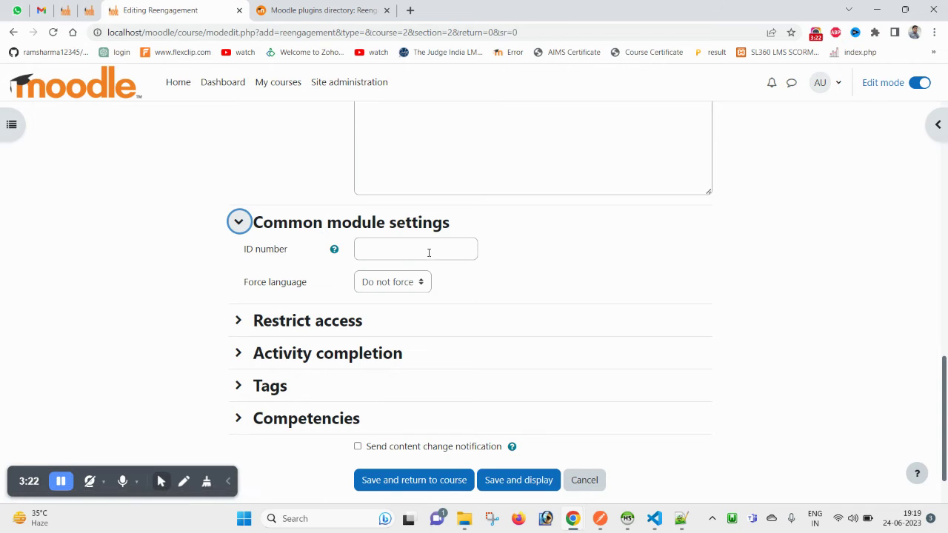
Set the Reengagement activity to notify the user after a delay.
{"action": "scroll", "coordinate": [428, 253], "scroll_direction": "up", "scroll_amount": 15}
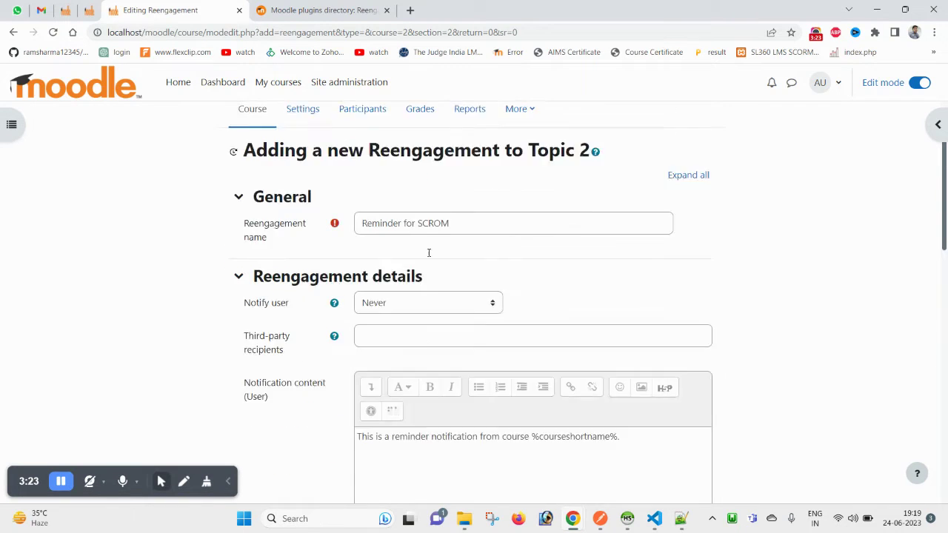
{"action": "scroll", "coordinate": [428, 252], "scroll_direction": "up", "scroll_amount": 1}
{"action": "scroll", "coordinate": [397, 337], "scroll_direction": "down", "scroll_amount": 1}
{"action": "left_click", "coordinate": [392, 319]}
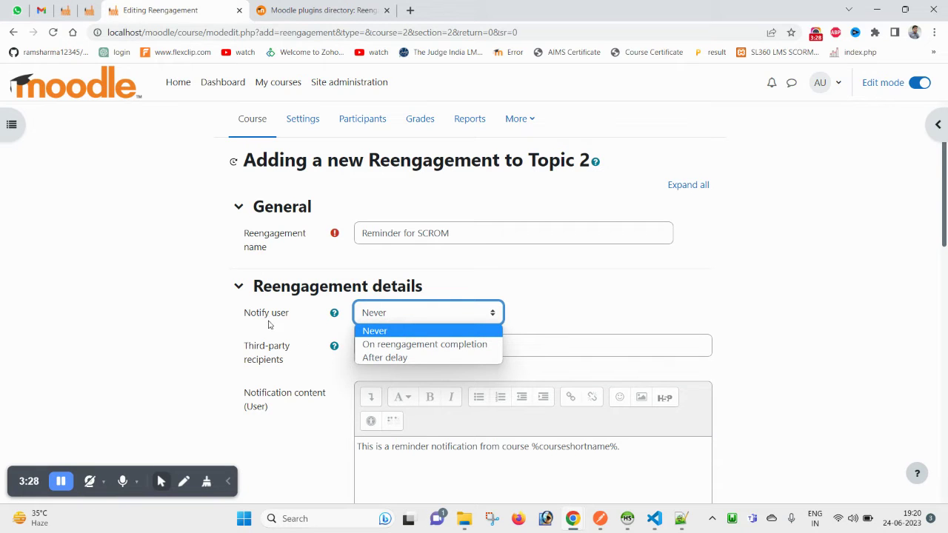
{"action": "left_click_drag", "start_coordinate": [243, 317], "coordinate": [296, 314]}
{"action": "left_click", "coordinate": [402, 319]}
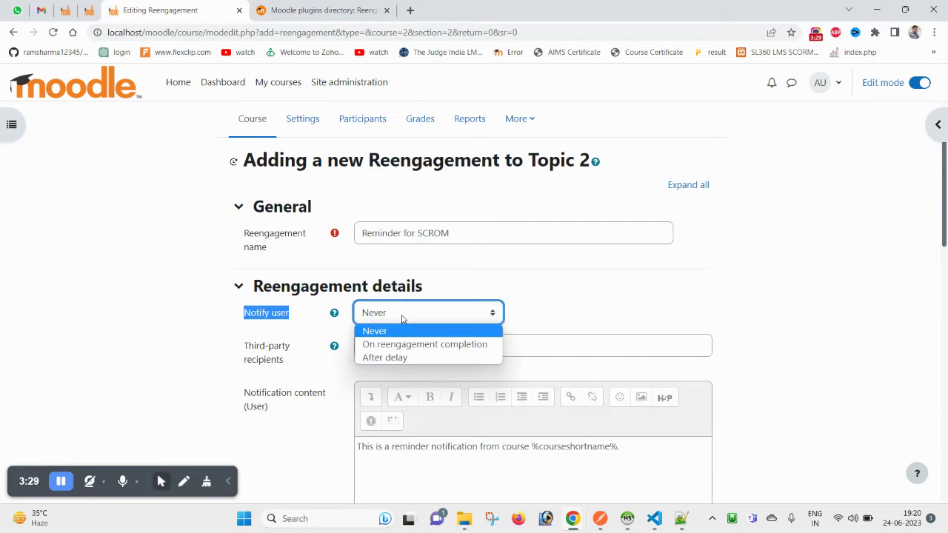
{"action": "left_click", "coordinate": [291, 328]}
{"action": "left_click", "coordinate": [292, 328]}
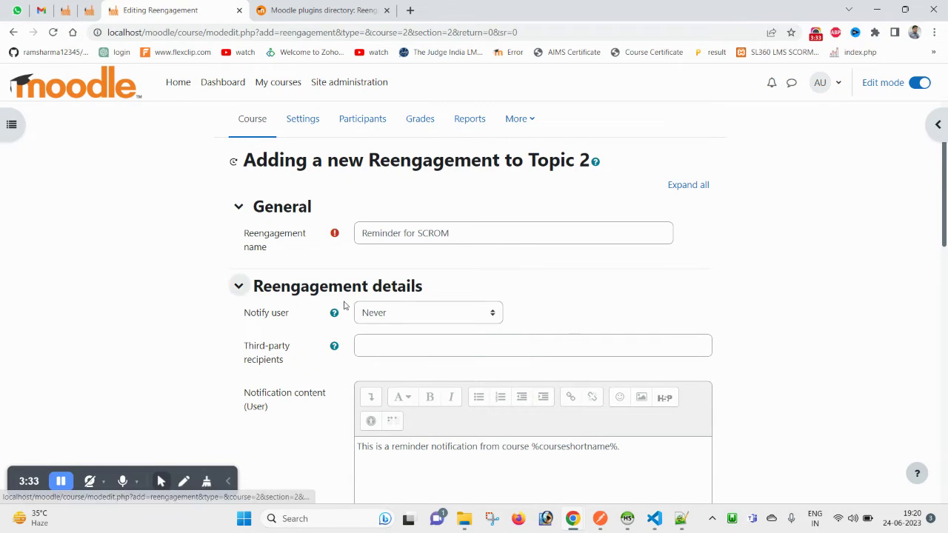
{"action": "left_click", "coordinate": [396, 319]}
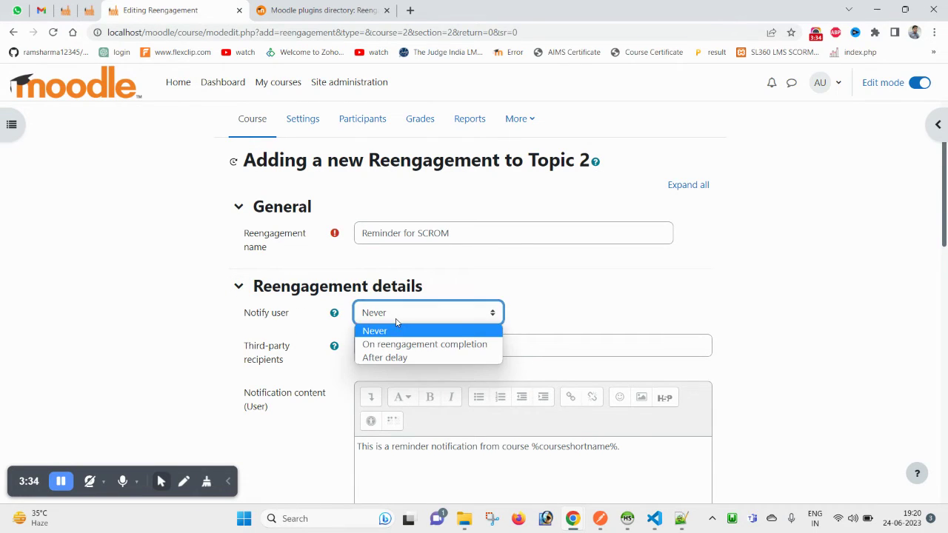
{"action": "left_click", "coordinate": [396, 359]}
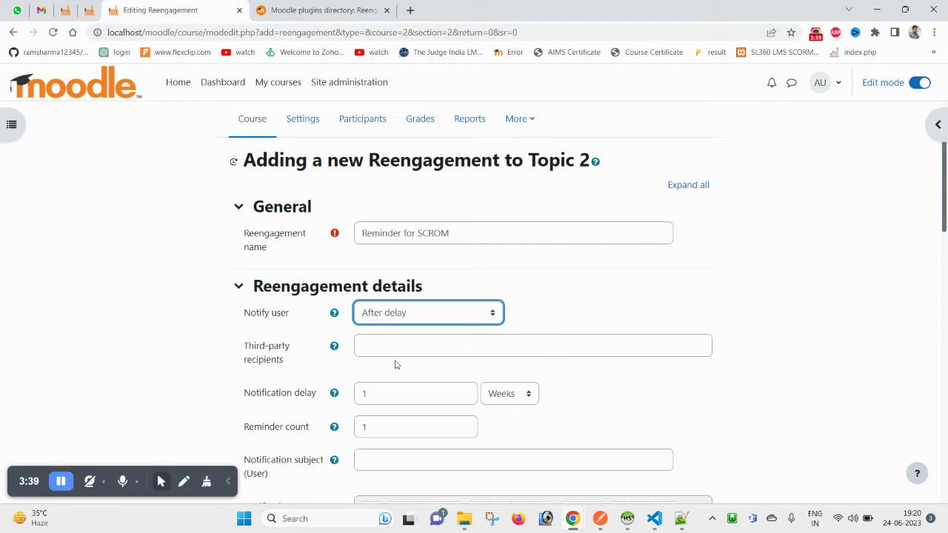
Set the notification delay to 30 days.
{"action": "scroll", "coordinate": [415, 356], "scroll_direction": "down", "scroll_amount": 2}
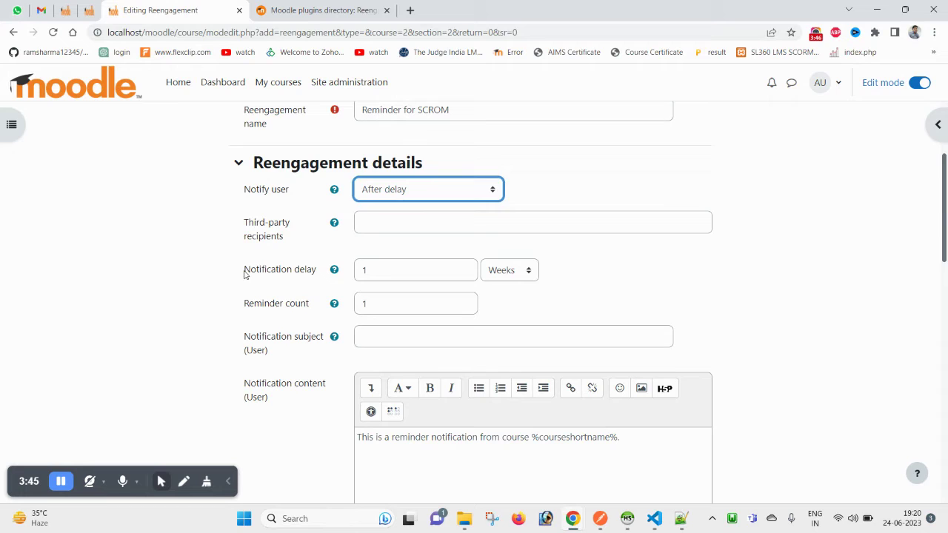
{"action": "left_click_drag", "start_coordinate": [244, 273], "coordinate": [318, 275]}
{"action": "left_click", "coordinate": [318, 275]}
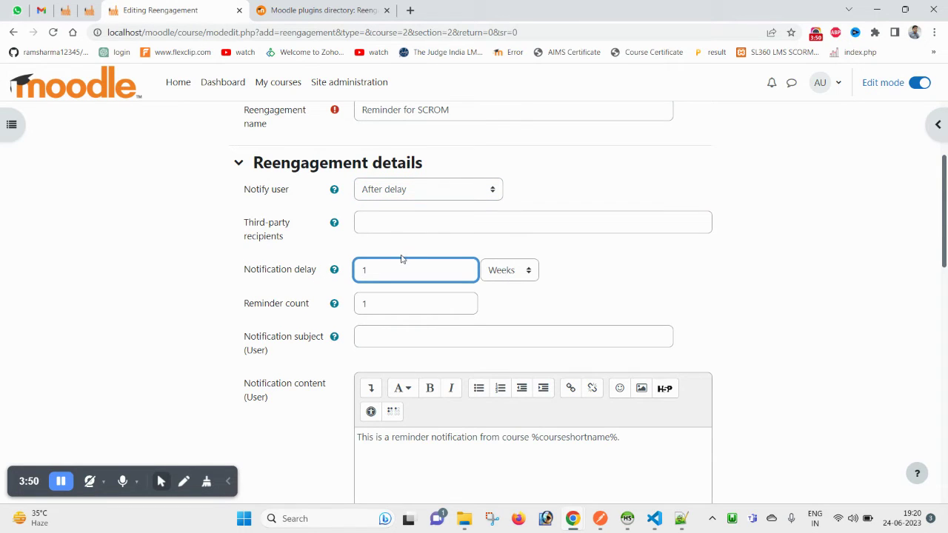
{"action": "left_click", "coordinate": [507, 272]}
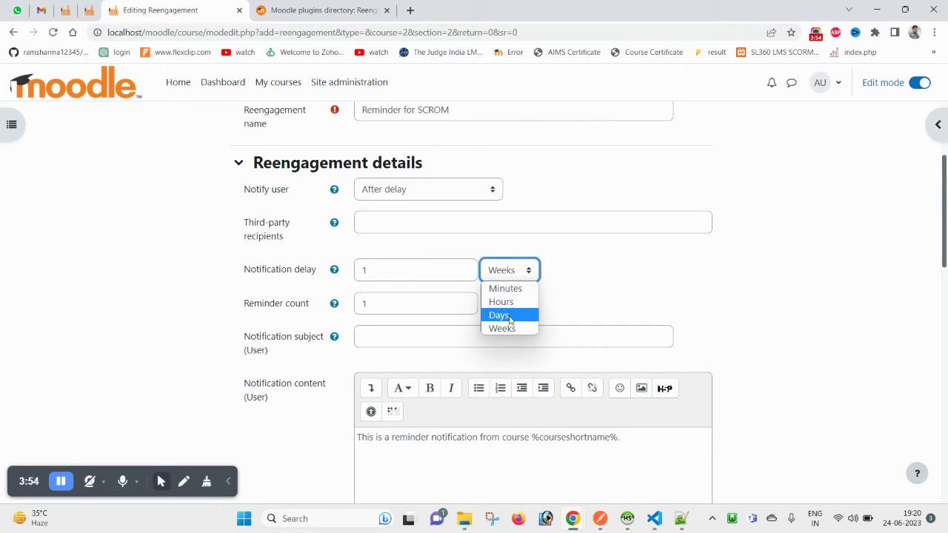
{"action": "left_click", "coordinate": [510, 317]}
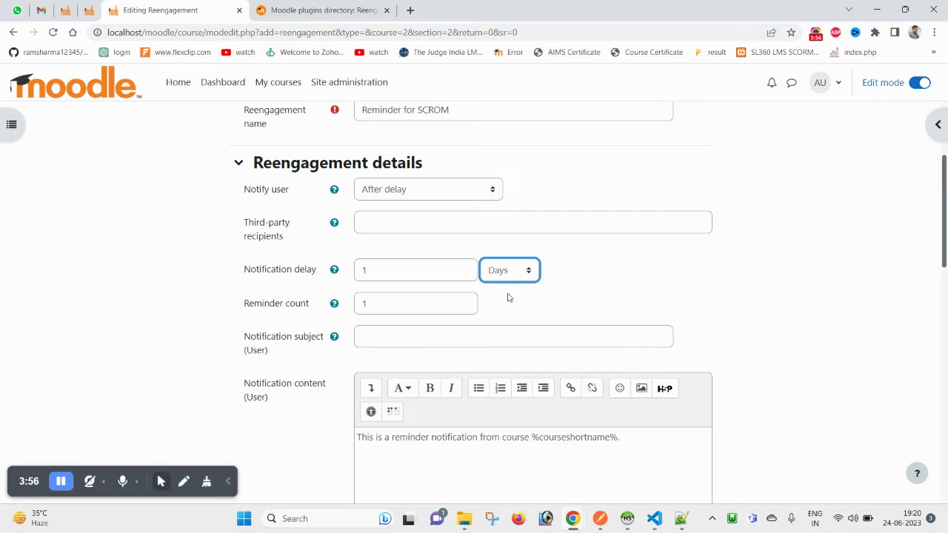
{"action": "left_click", "coordinate": [512, 274]}
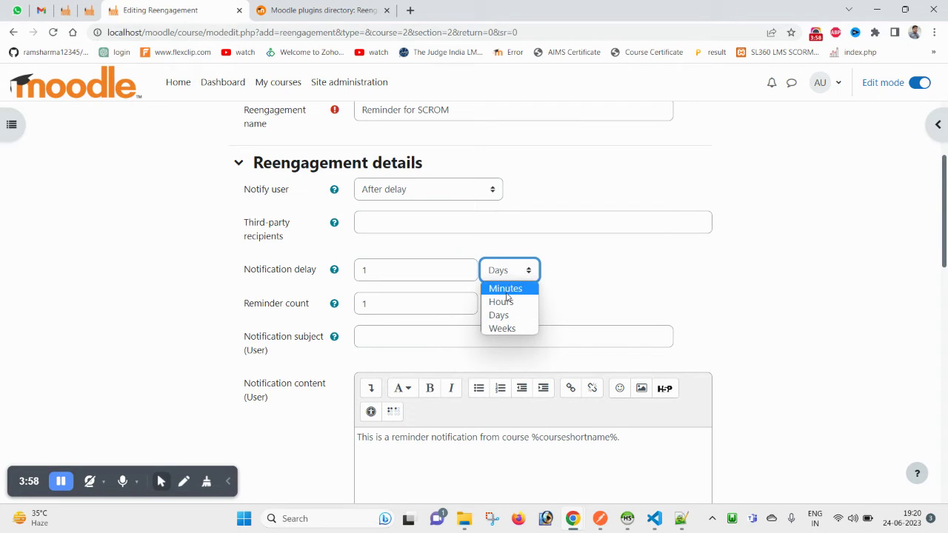
{"action": "left_click", "coordinate": [427, 274]}
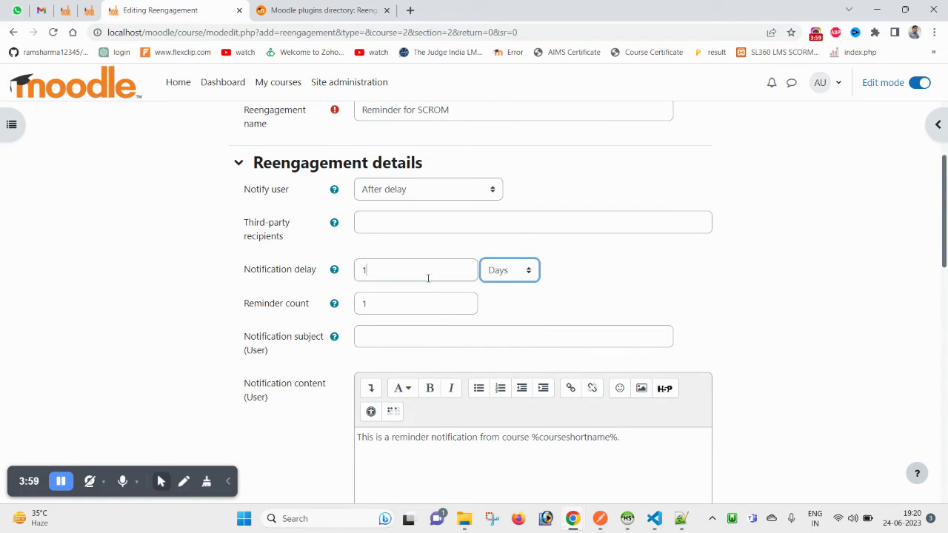
{"action": "left_click", "coordinate": [425, 271]}
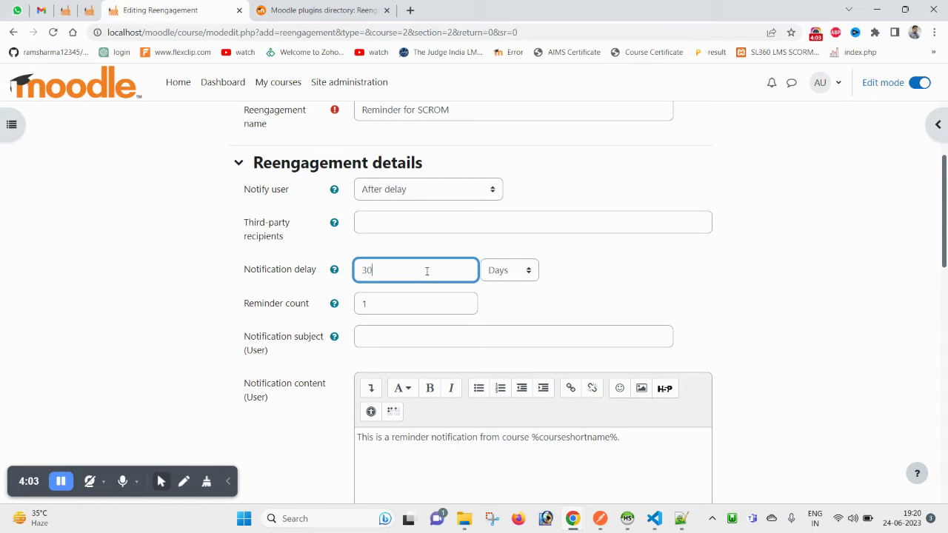
Set the notification delay to 1 week.
{"action": "left_click", "coordinate": [491, 274]}
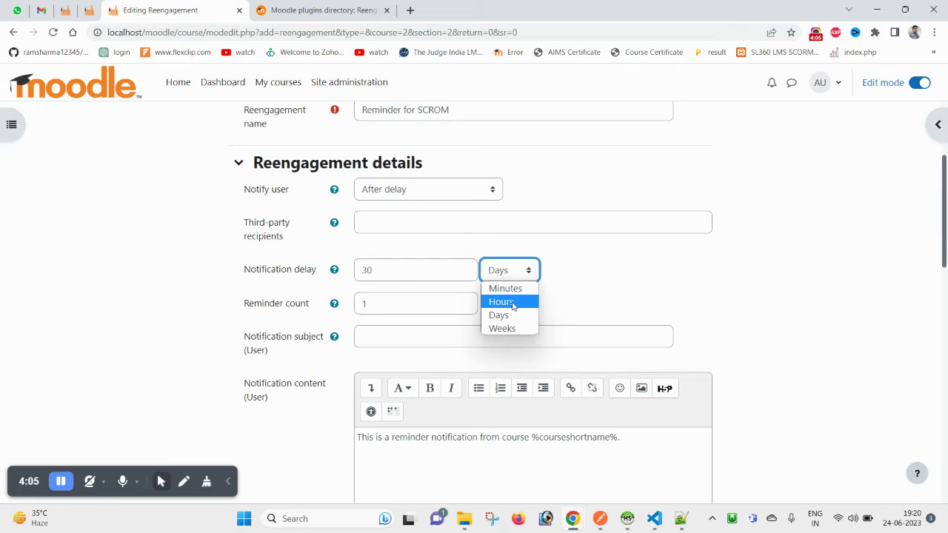
{"action": "left_click", "coordinate": [512, 328]}
{"action": "left_click", "coordinate": [509, 270]}
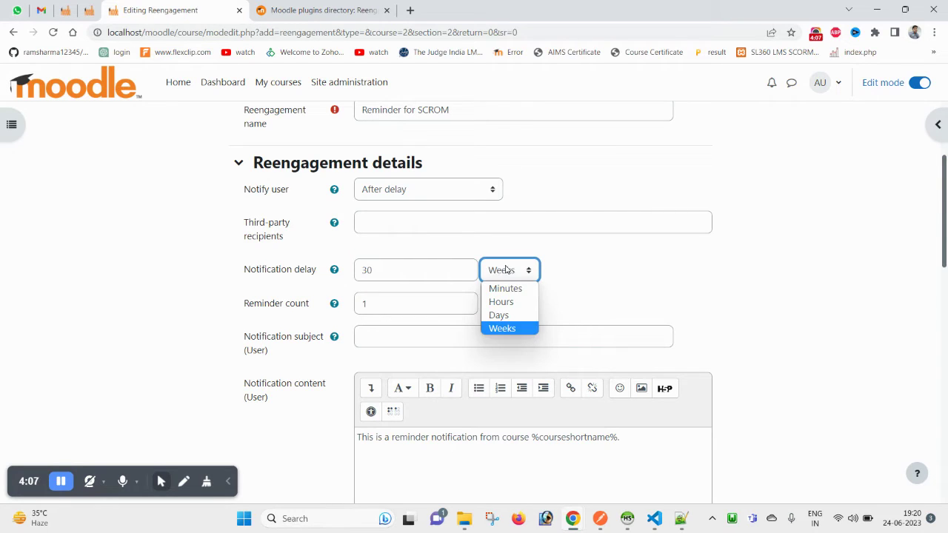
{"action": "left_click", "coordinate": [505, 315]}
{"action": "left_click", "coordinate": [485, 265]}
{"action": "left_click", "coordinate": [507, 329]}
{"action": "double_click", "coordinate": [368, 269]}
{"action": "type", "text": "1"}
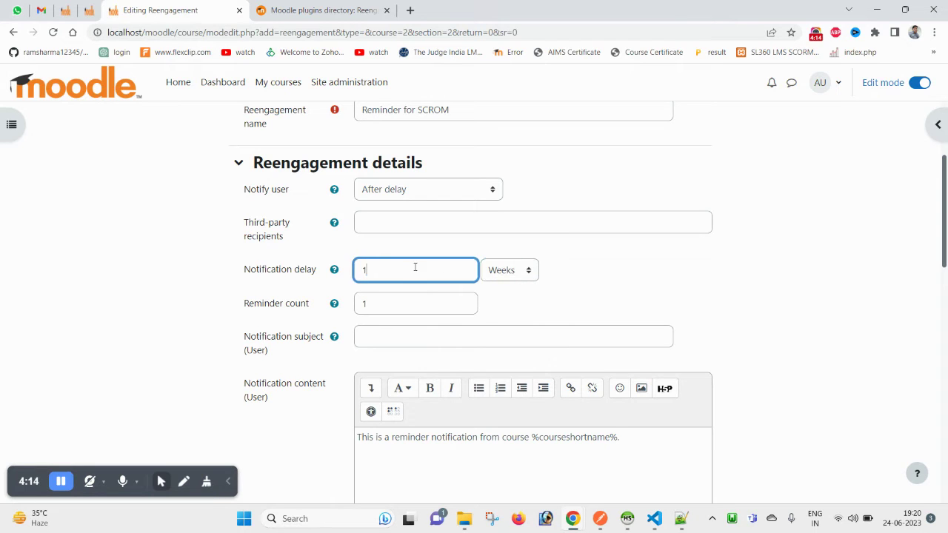
{"action": "left_click", "coordinate": [563, 273]}
Read the help on the Reminder count setting and its limits for each delay period.
{"action": "scroll", "coordinate": [368, 322], "scroll_direction": "down", "scroll_amount": 3}
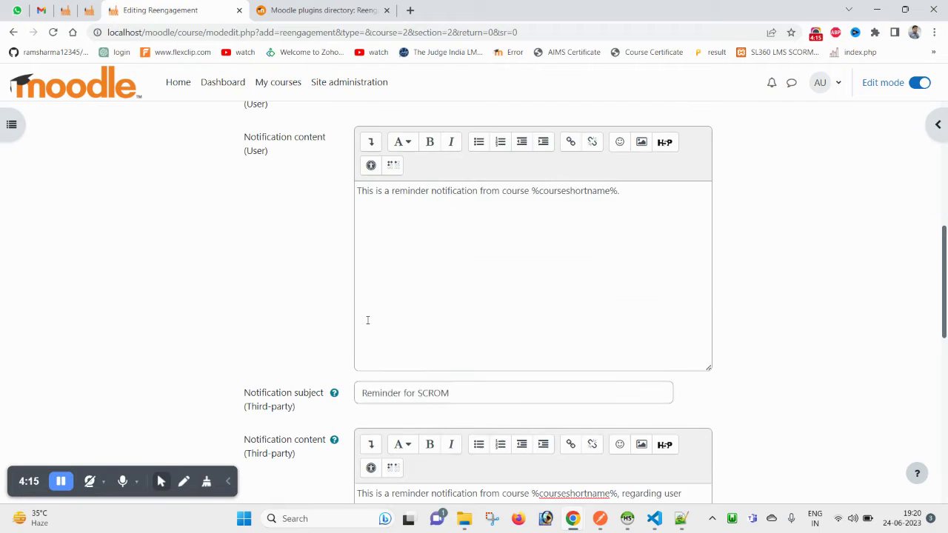
{"action": "scroll", "coordinate": [368, 322], "scroll_direction": "up", "scroll_amount": 2}
{"action": "left_click", "coordinate": [334, 242]}
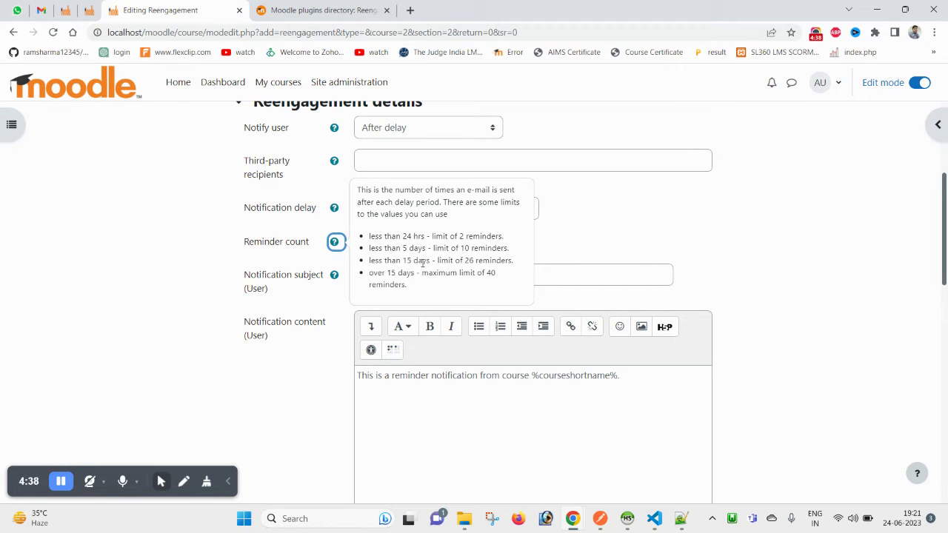
{"action": "left_click", "coordinate": [371, 265]}
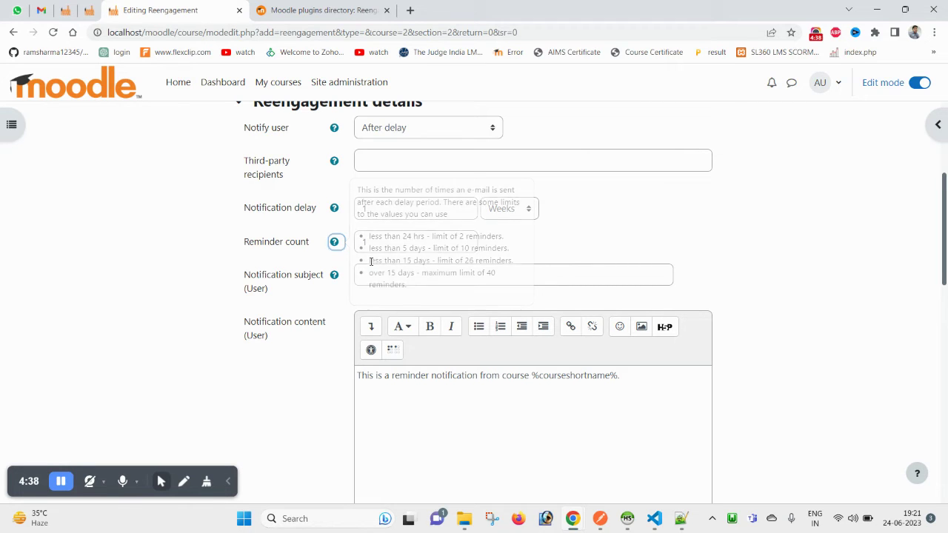
{"action": "left_click", "coordinate": [333, 242]}
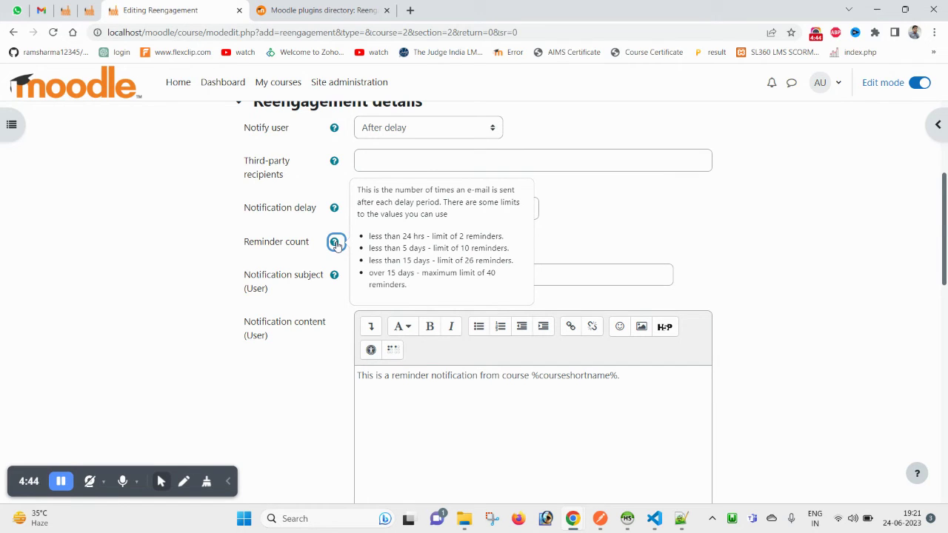
{"action": "left_click", "coordinate": [447, 247]}
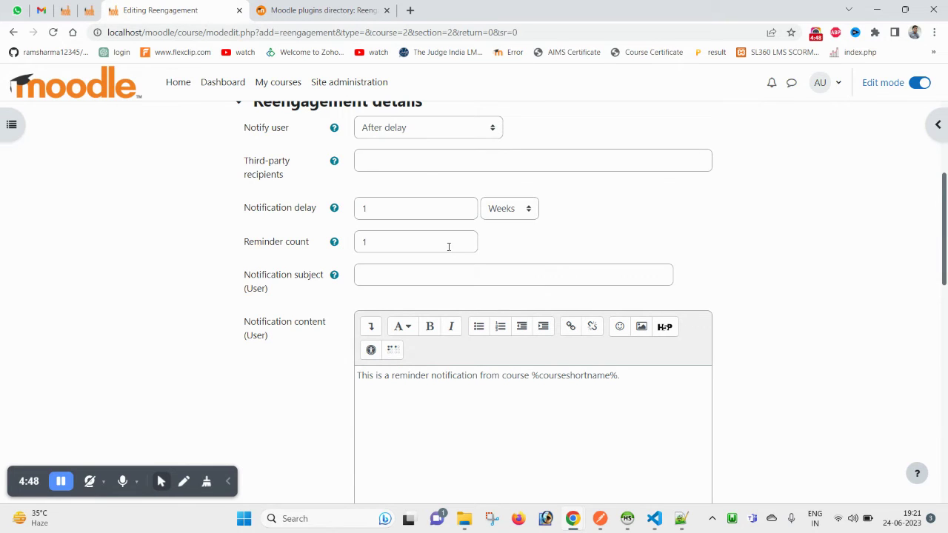
{"action": "left_click", "coordinate": [334, 242]}
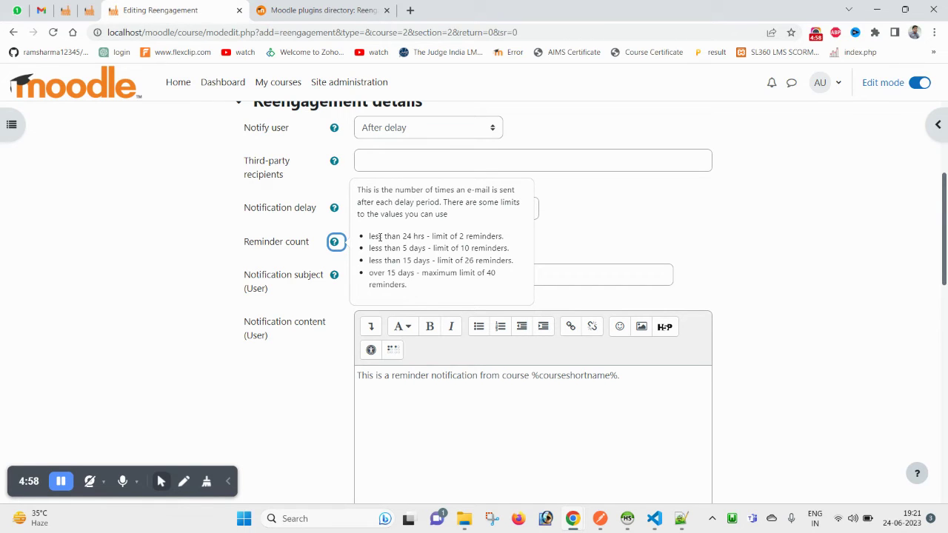
{"action": "left_click", "coordinate": [492, 237]}
{"action": "double_click", "coordinate": [442, 237]}
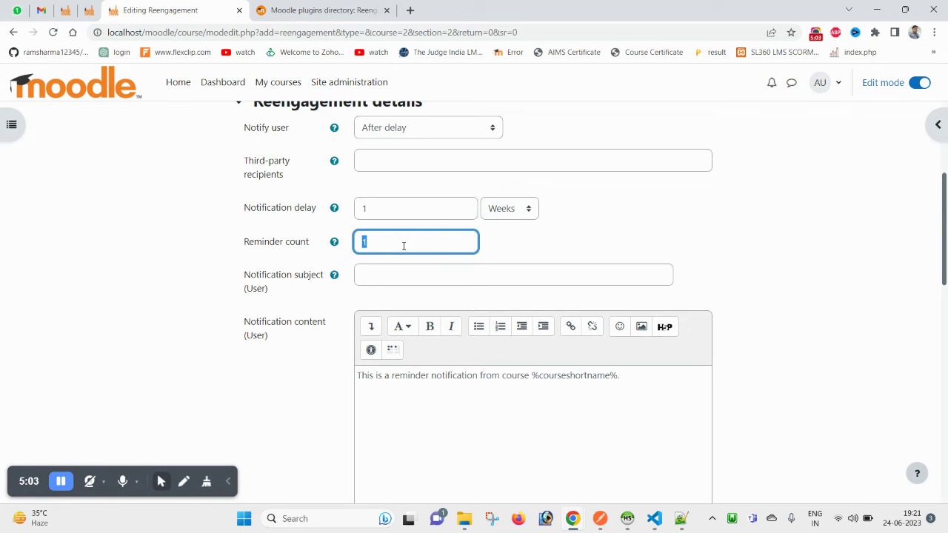
{"action": "left_click", "coordinate": [511, 249]}
Suppress the notification when the target activity "this is name of the SCORM 2" is complete, then save and display the reminder.
{"action": "scroll", "coordinate": [459, 385], "scroll_direction": "down", "scroll_amount": 10}
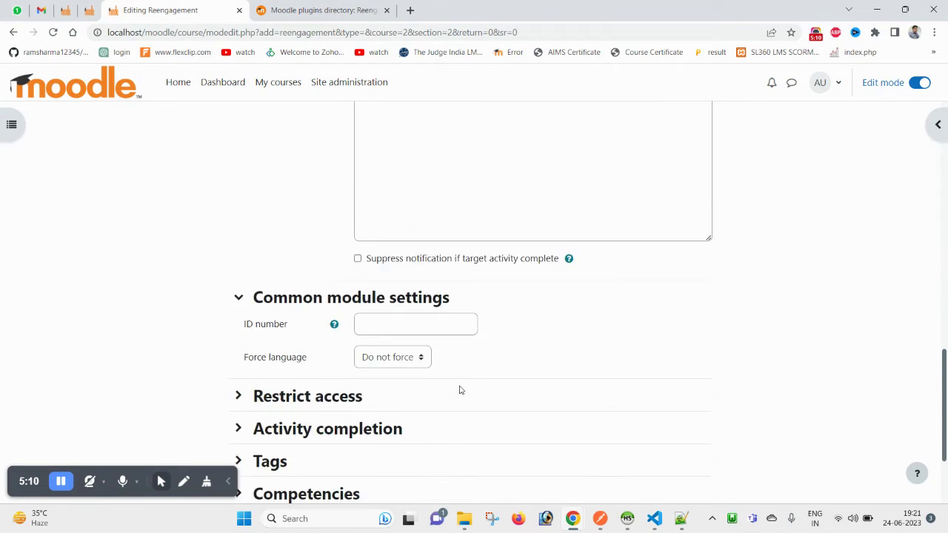
{"action": "scroll", "coordinate": [457, 366], "scroll_direction": "up", "scroll_amount": 1}
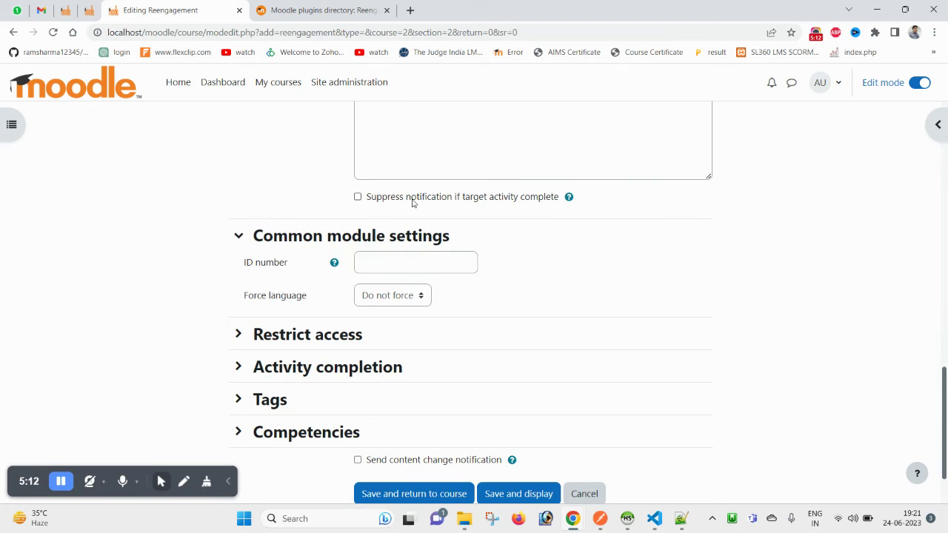
{"action": "left_click", "coordinate": [475, 205]}
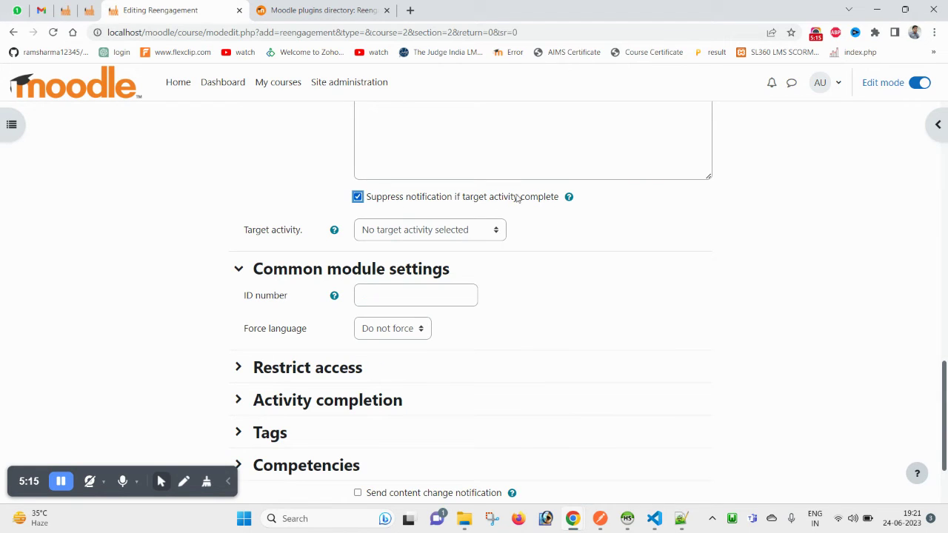
{"action": "left_click", "coordinate": [437, 231]}
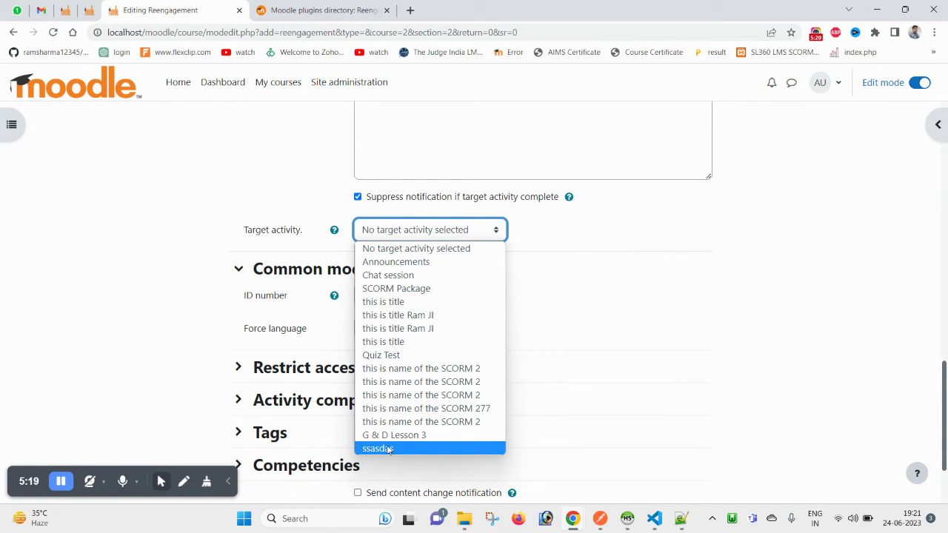
{"action": "left_click", "coordinate": [437, 428]}
{"action": "scroll", "coordinate": [470, 372], "scroll_direction": "down", "scroll_amount": 2}
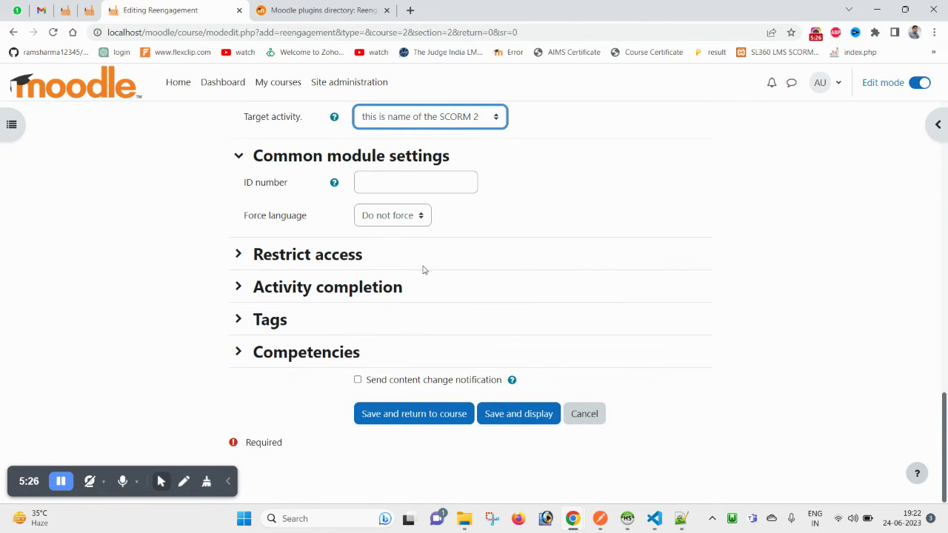
{"action": "scroll", "coordinate": [400, 226], "scroll_direction": "up", "scroll_amount": 1}
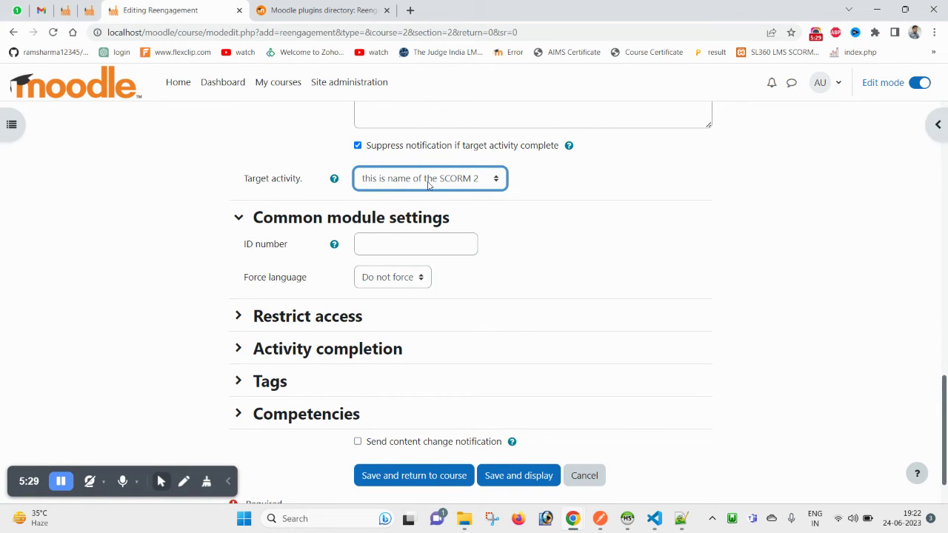
{"action": "left_click", "coordinate": [513, 478]}
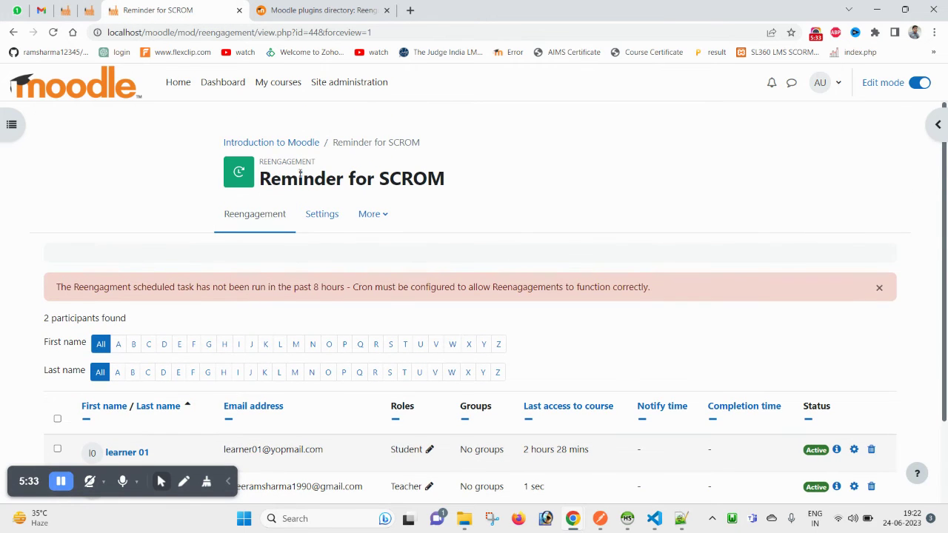
Return to the course and open the settings of the last "this is name of the SCORM 2" package in Topic 1.
{"action": "left_click", "coordinate": [304, 147]}
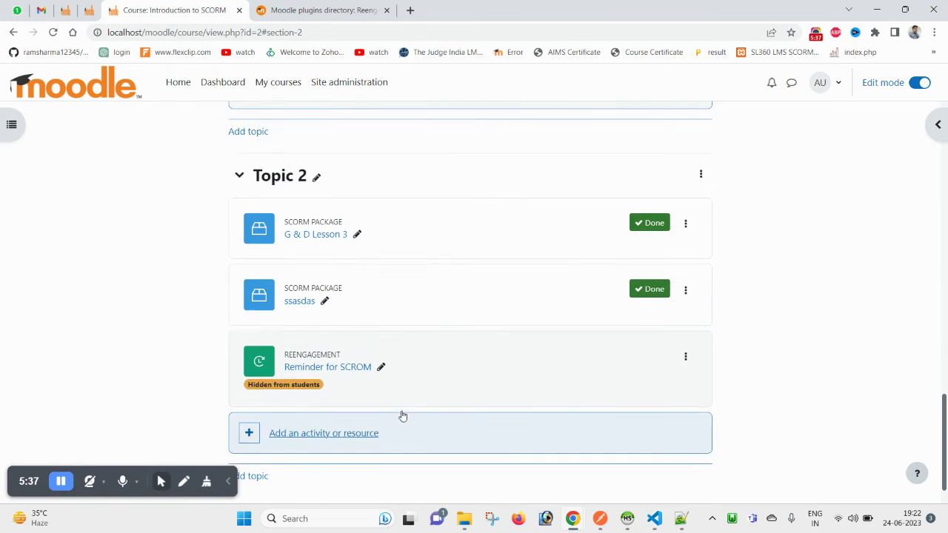
{"action": "scroll", "coordinate": [402, 415], "scroll_direction": "up", "scroll_amount": 4}
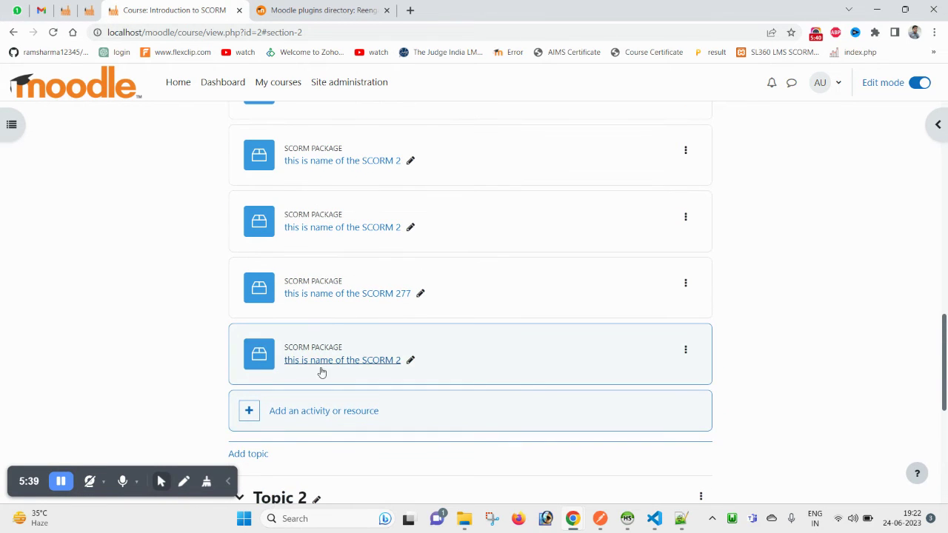
{"action": "left_click", "coordinate": [335, 361]}
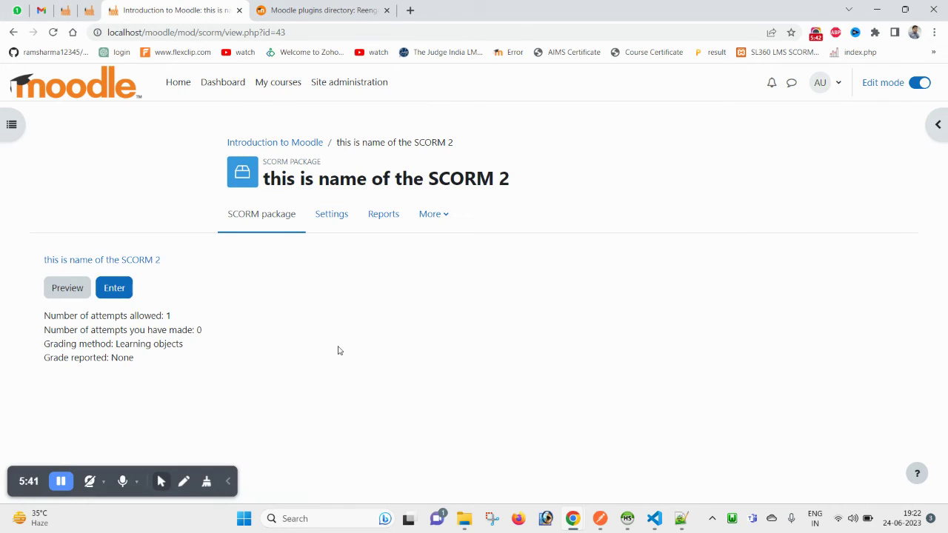
{"action": "left_click", "coordinate": [327, 229]}
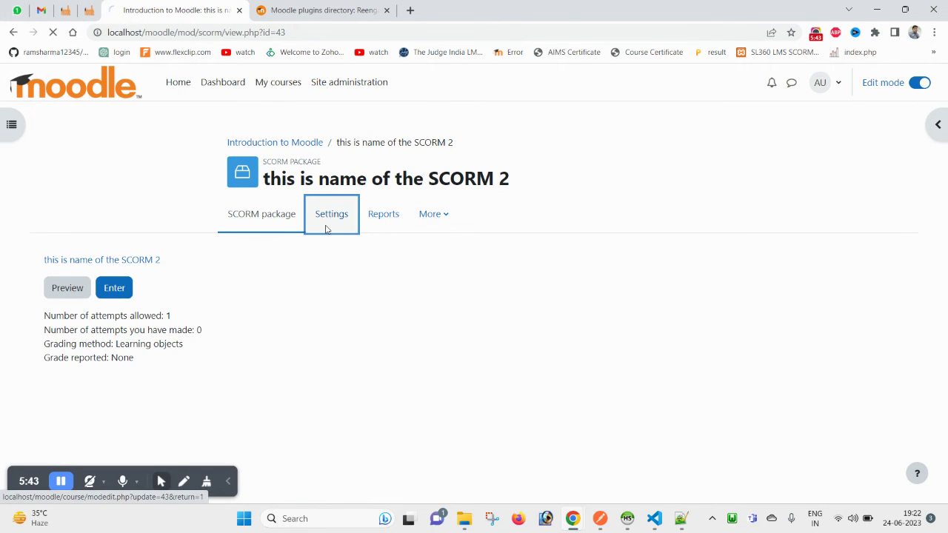
{"action": "scroll", "coordinate": [323, 229], "scroll_direction": "down", "scroll_amount": 5}
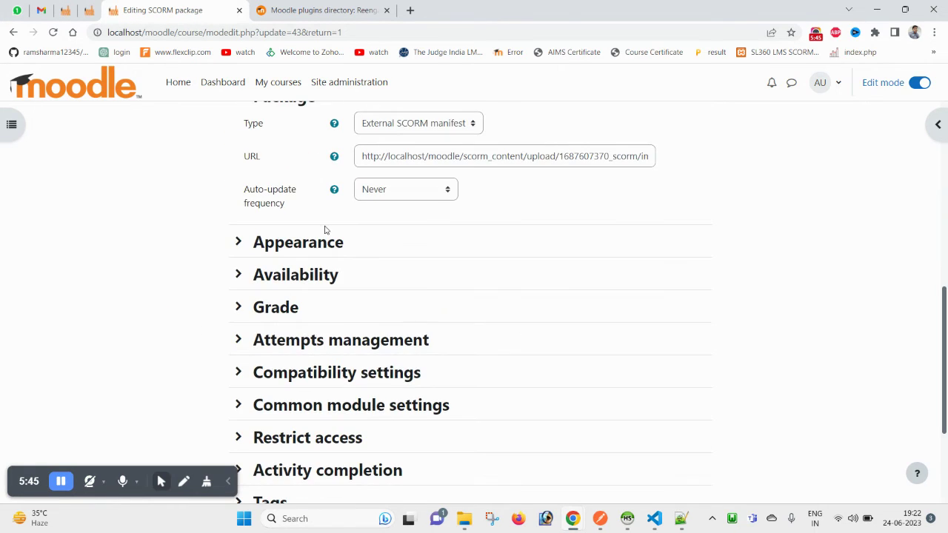
Enable both the Available from and Available to dates in the SCORM package's availability settings.
{"action": "left_click", "coordinate": [279, 275]}
{"action": "scroll", "coordinate": [252, 245], "scroll_direction": "down", "scroll_amount": 1}
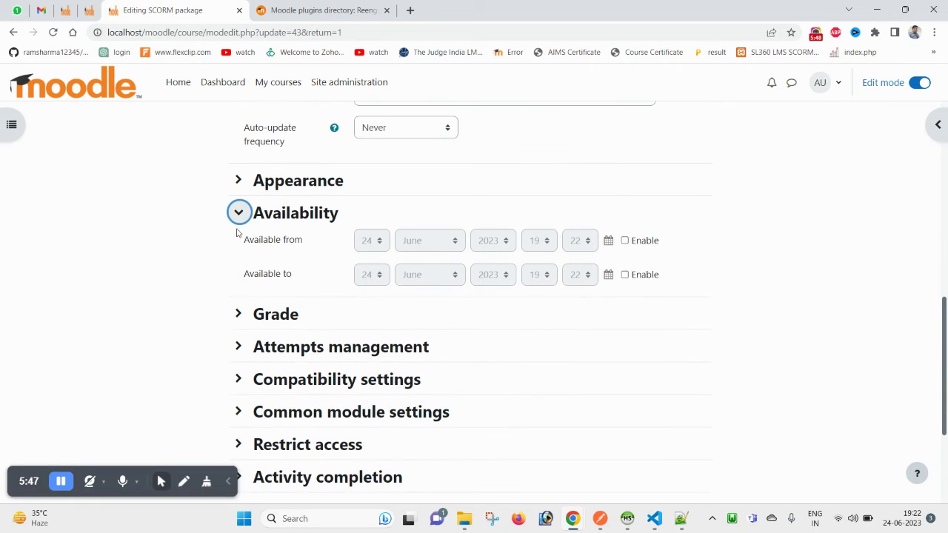
{"action": "left_click", "coordinate": [626, 241]}
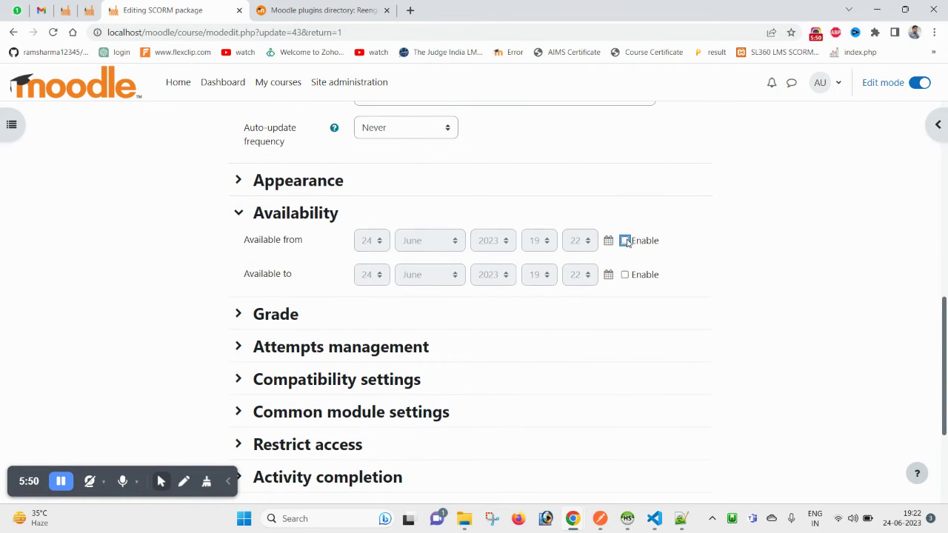
{"action": "left_click", "coordinate": [625, 275]}
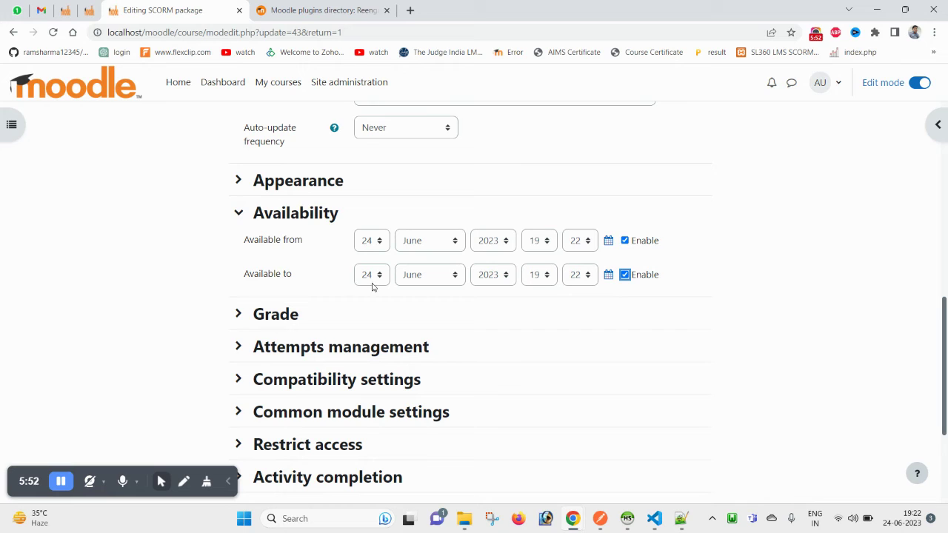
Set the SCORM package's Available to date to 10 July, then save and display the package.
{"action": "left_click", "coordinate": [372, 275]}
{"action": "scroll", "coordinate": [378, 250], "scroll_direction": "down", "scroll_amount": 2}
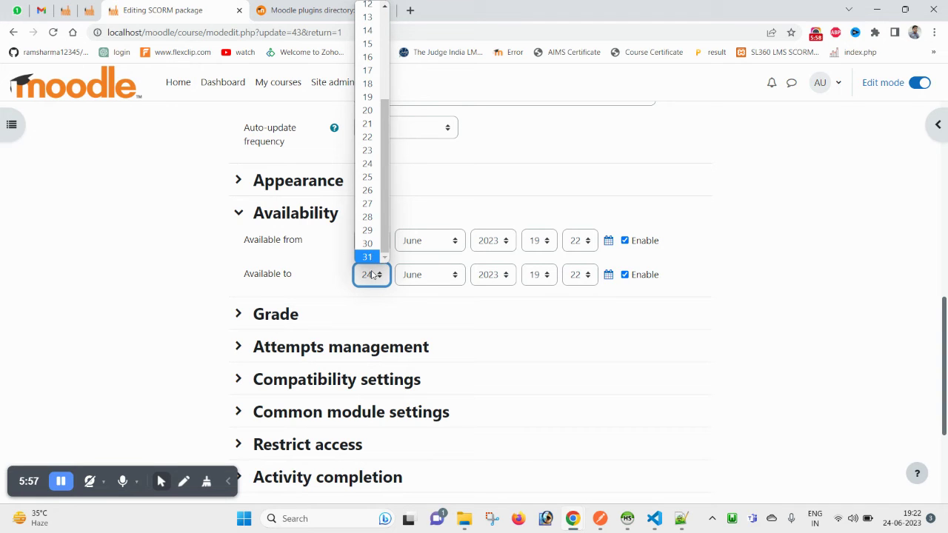
{"action": "left_click", "coordinate": [372, 274]}
{"action": "left_click", "coordinate": [373, 275]}
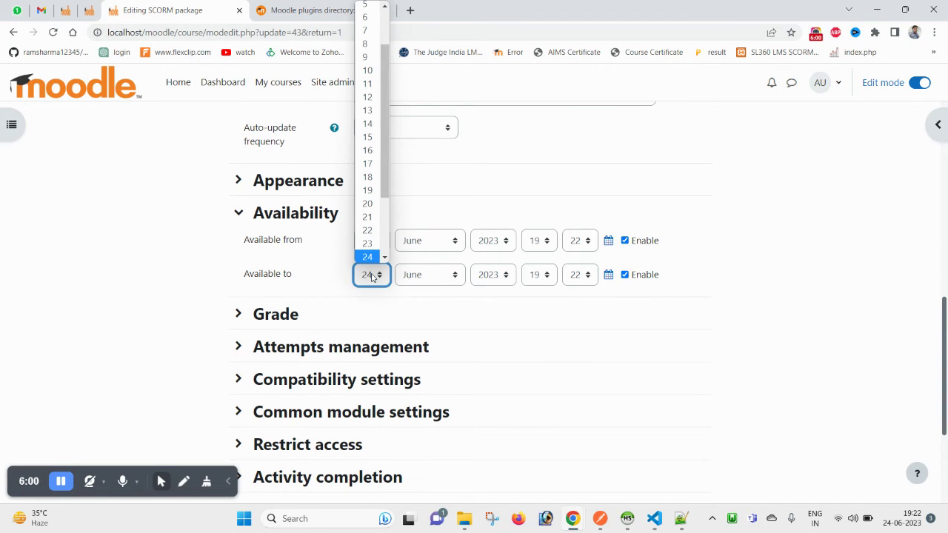
{"action": "scroll", "coordinate": [368, 189], "scroll_direction": "up", "scroll_amount": 2}
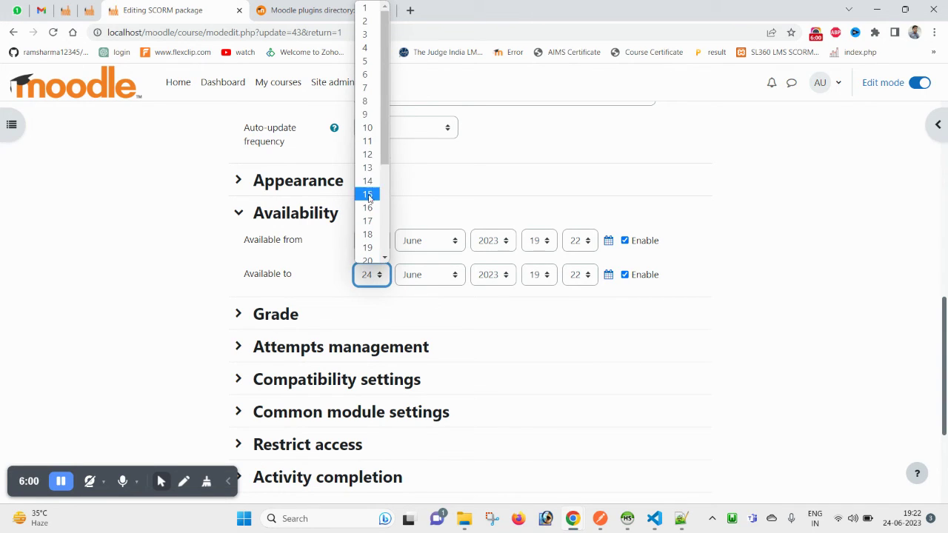
{"action": "left_click", "coordinate": [368, 131]}
{"action": "left_click", "coordinate": [429, 268]}
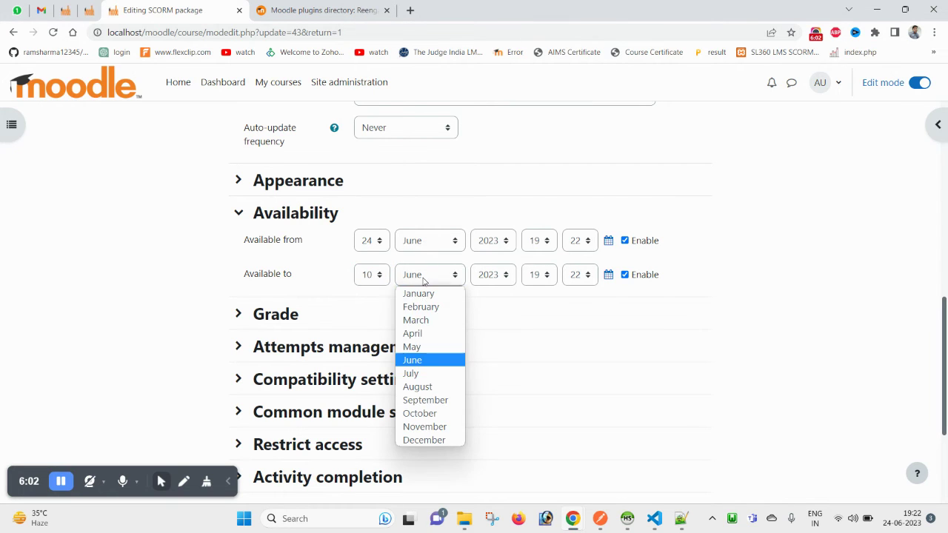
{"action": "left_click", "coordinate": [425, 373]}
{"action": "left_click", "coordinate": [725, 281]}
{"action": "scroll", "coordinate": [512, 333], "scroll_direction": "down", "scroll_amount": 3}
{"action": "left_click", "coordinate": [520, 415]}
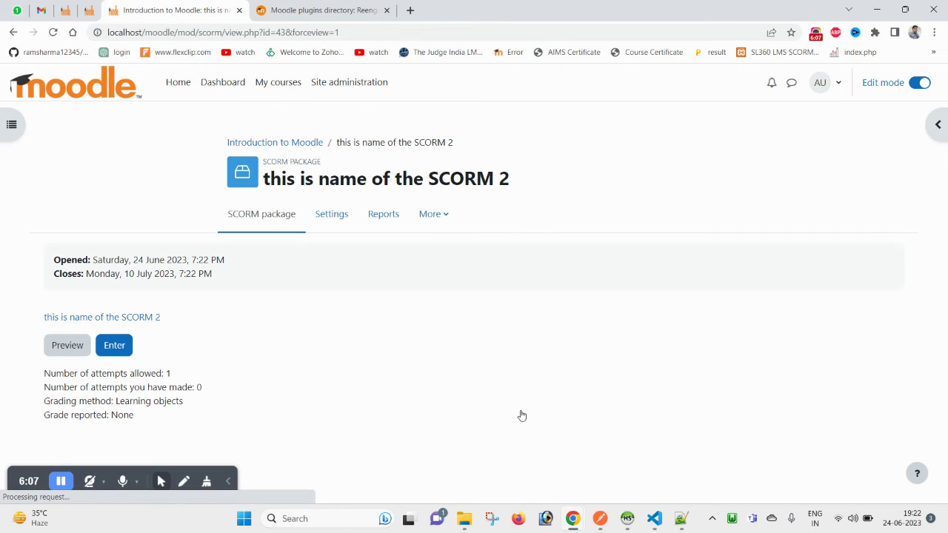
Reopen the SCORM package's settings and copy its full name.
{"action": "left_click", "coordinate": [331, 215]}
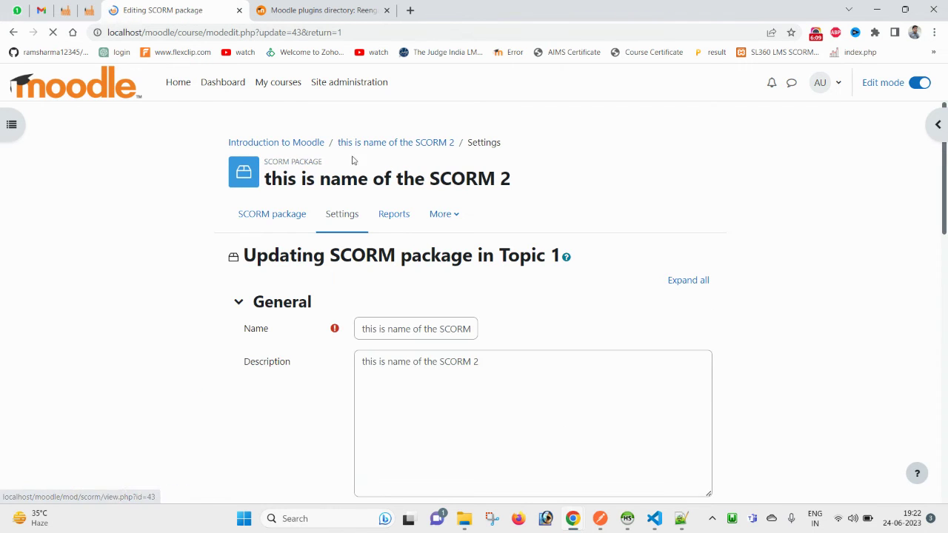
{"action": "scroll", "coordinate": [415, 280], "scroll_direction": "down", "scroll_amount": 2}
{"action": "left_click", "coordinate": [409, 206]}
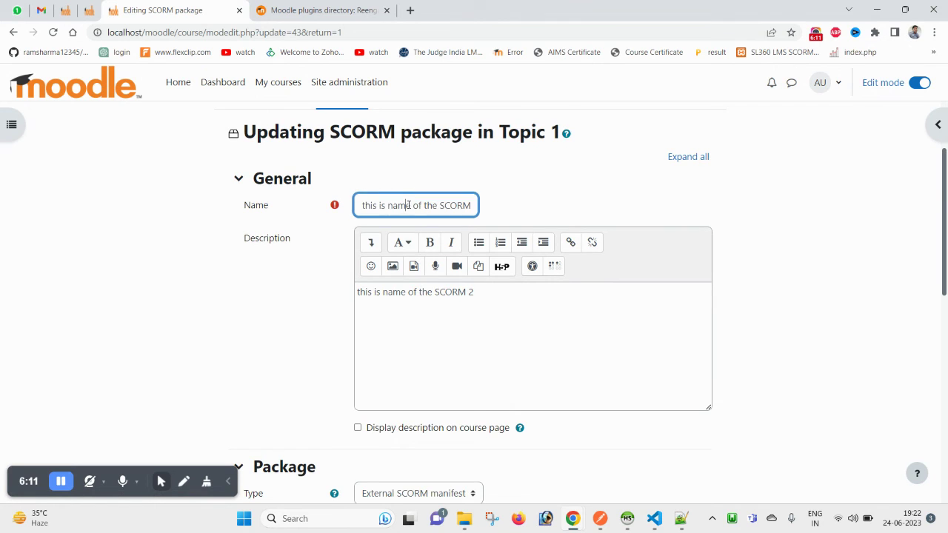
{"action": "key", "text": "ctrl+a"}
Check the Available from and Available to dates in the SCORM package's availability settings.
{"action": "scroll", "coordinate": [482, 330], "scroll_direction": "down", "scroll_amount": 5}
{"action": "scroll", "coordinate": [480, 333], "scroll_direction": "down", "scroll_amount": 3}
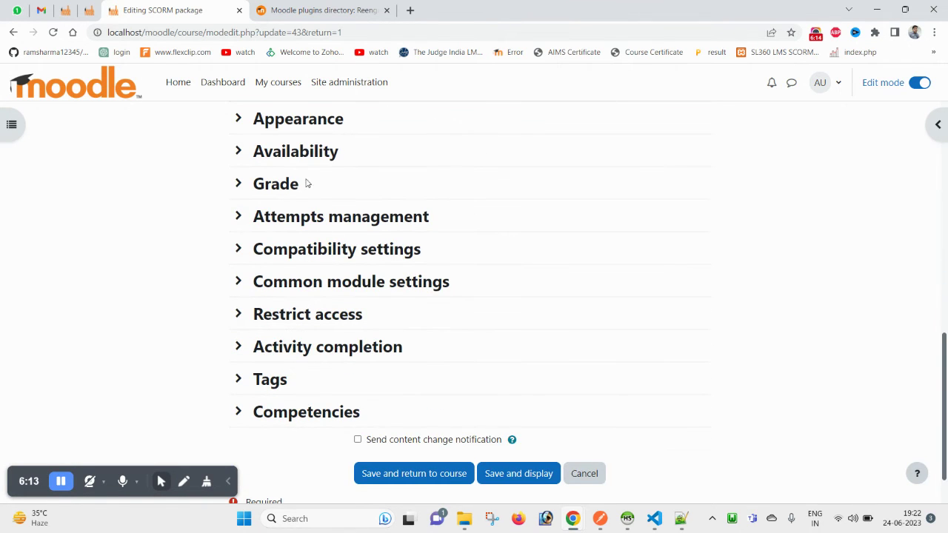
{"action": "left_click", "coordinate": [308, 163]}
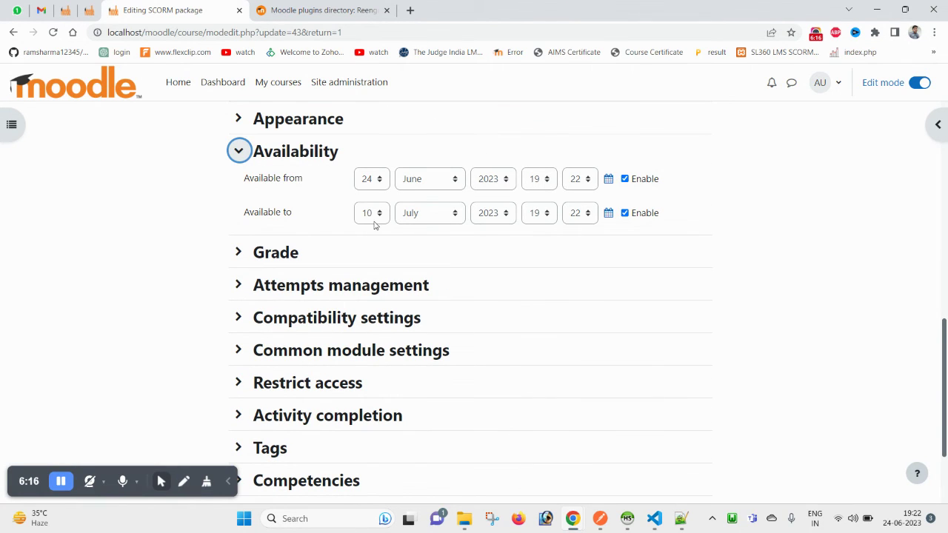
{"action": "scroll", "coordinate": [374, 224], "scroll_direction": "up", "scroll_amount": 8}
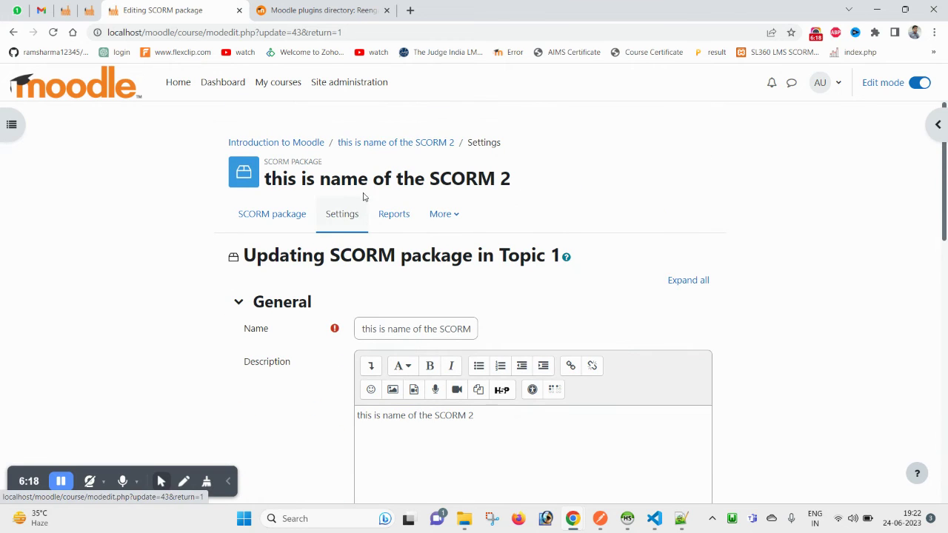
Return to the course and open the settings of the "Reminder for SCROM" reengagement activity in Topic 2.
{"action": "left_click", "coordinate": [375, 143]}
{"action": "left_click", "coordinate": [312, 142]}
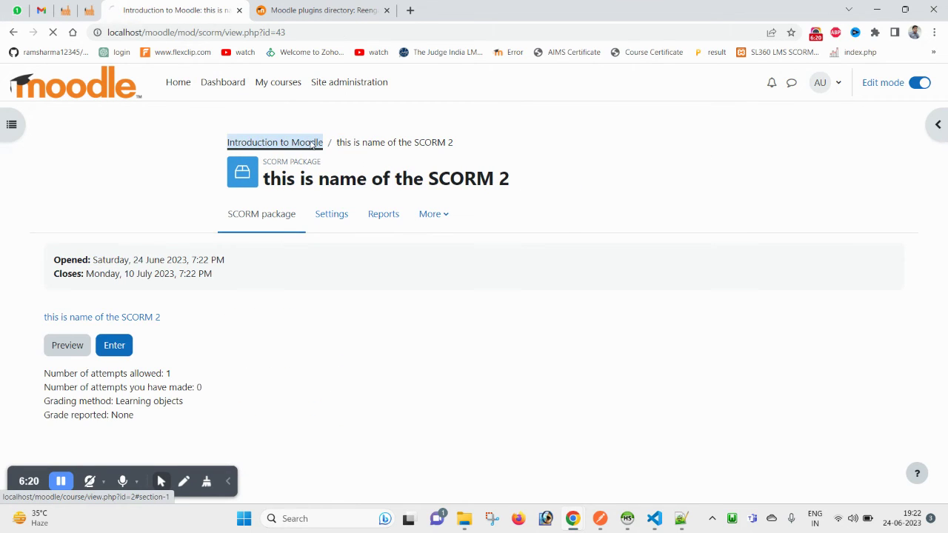
{"action": "scroll", "coordinate": [563, 355], "scroll_direction": "down", "scroll_amount": 10}
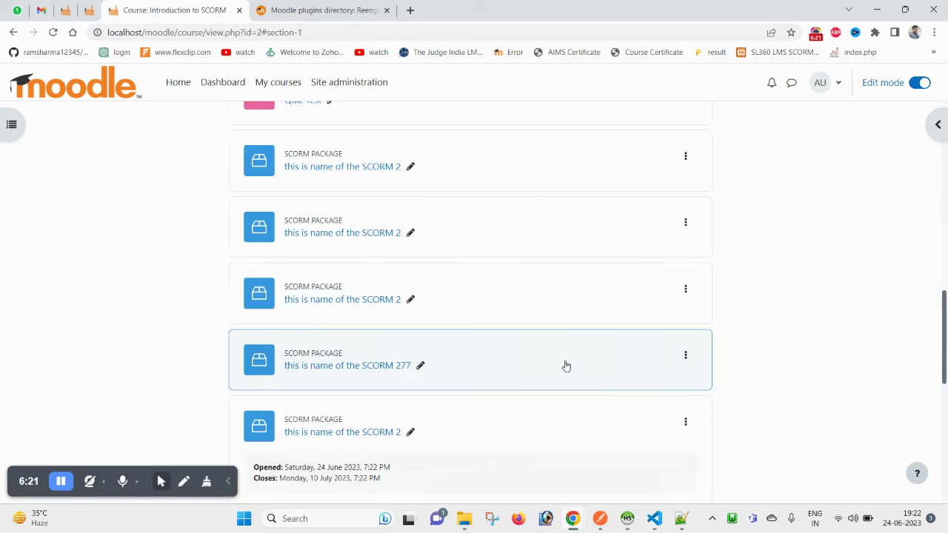
{"action": "left_click", "coordinate": [324, 312]}
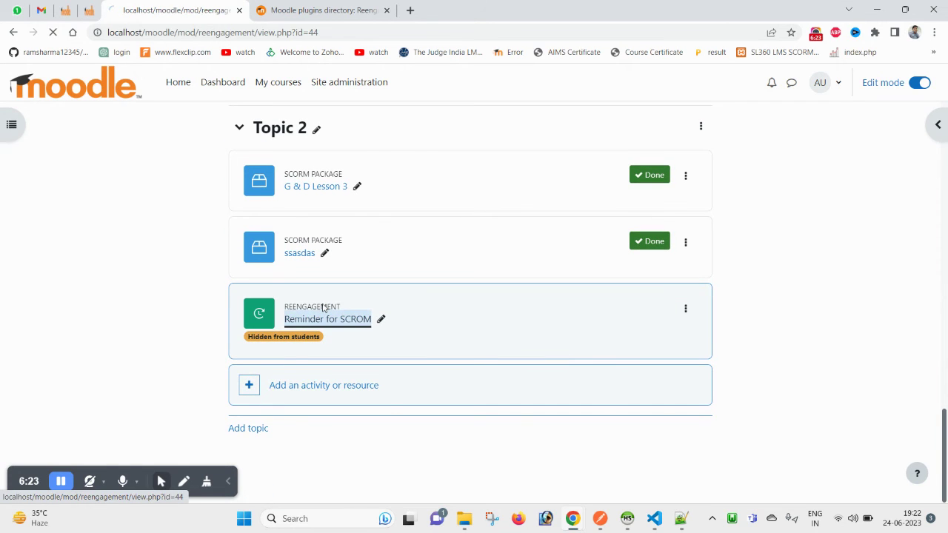
{"action": "scroll", "coordinate": [282, 333], "scroll_direction": "down", "scroll_amount": 2}
{"action": "scroll", "coordinate": [283, 235], "scroll_direction": "up", "scroll_amount": 2}
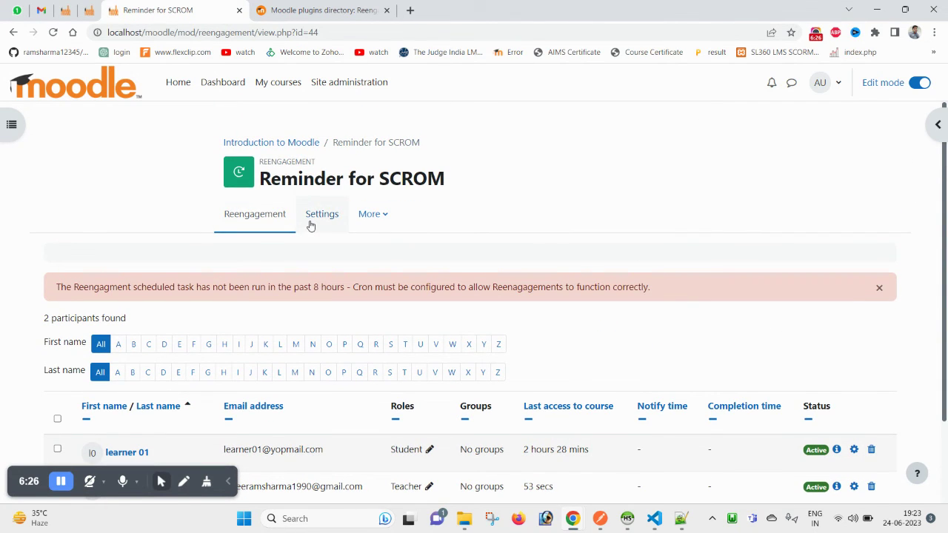
{"action": "left_click", "coordinate": [311, 225]}
{"action": "scroll", "coordinate": [516, 351], "scroll_direction": "down", "scroll_amount": 6}
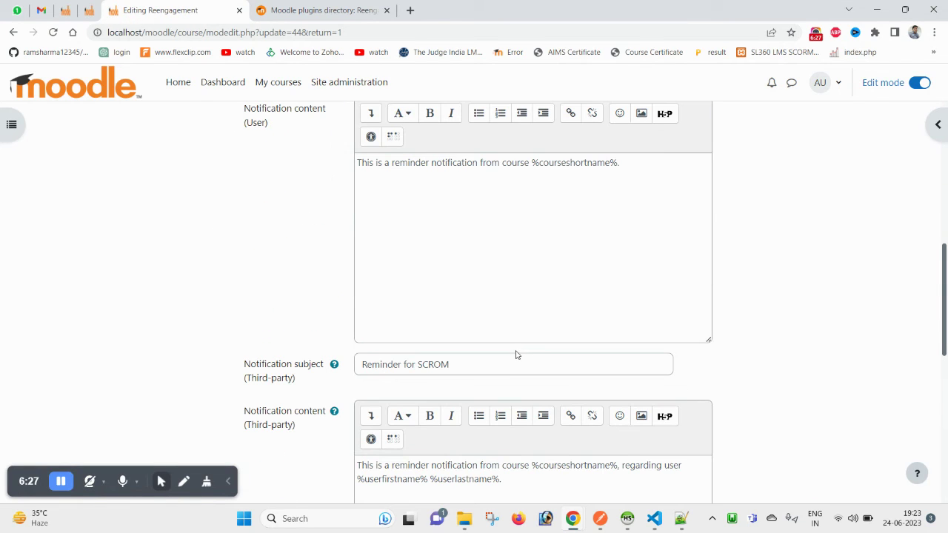
Search the page for "this is name of the SCORM 2", compare it with the target activity, and review the Reengagement details.
{"action": "key", "text": "ctrl+f"}
{"action": "left_click", "coordinate": [516, 354]}
{"action": "scroll", "coordinate": [518, 354], "scroll_direction": "down", "scroll_amount": 4}
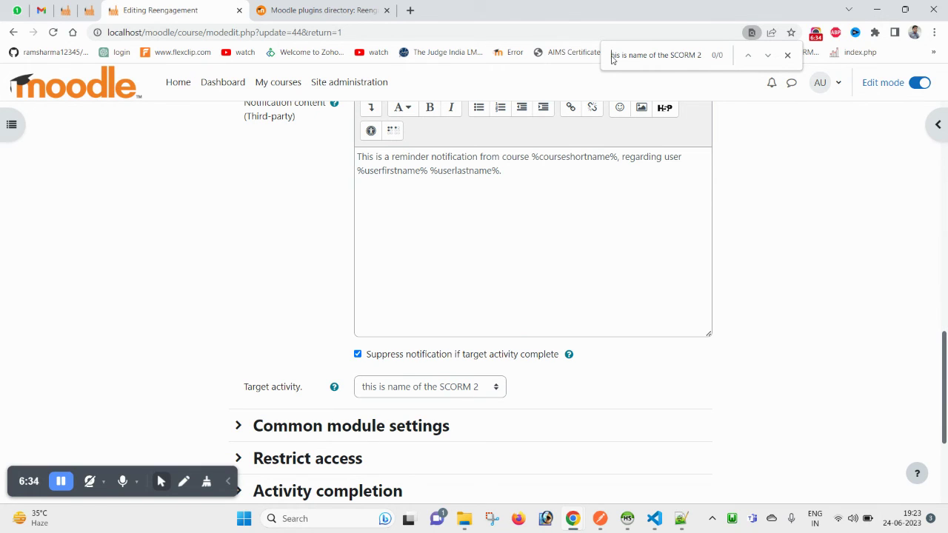
{"action": "left_click", "coordinate": [614, 60]}
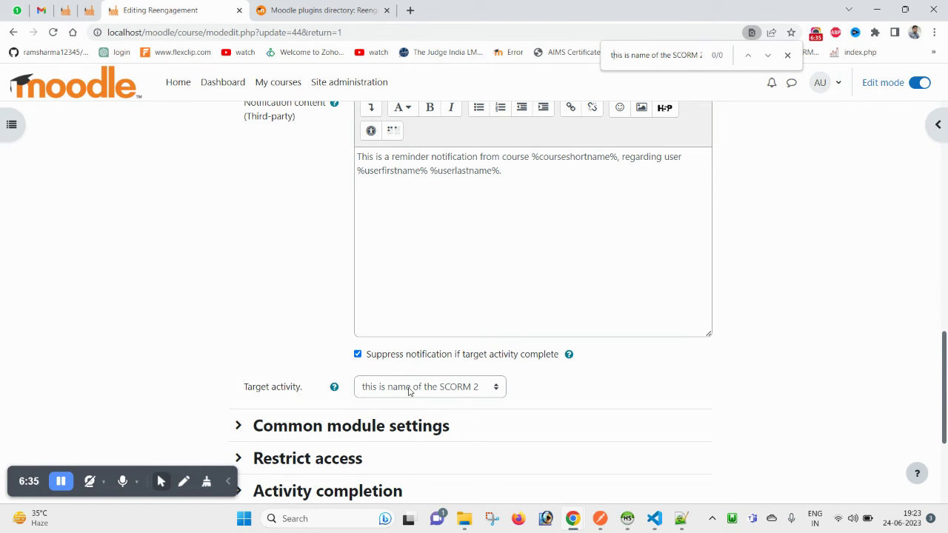
{"action": "left_click_drag", "start_coordinate": [629, 55], "coordinate": [776, 59]}
{"action": "left_click", "coordinate": [784, 58]}
{"action": "scroll", "coordinate": [434, 313], "scroll_direction": "up", "scroll_amount": 8}
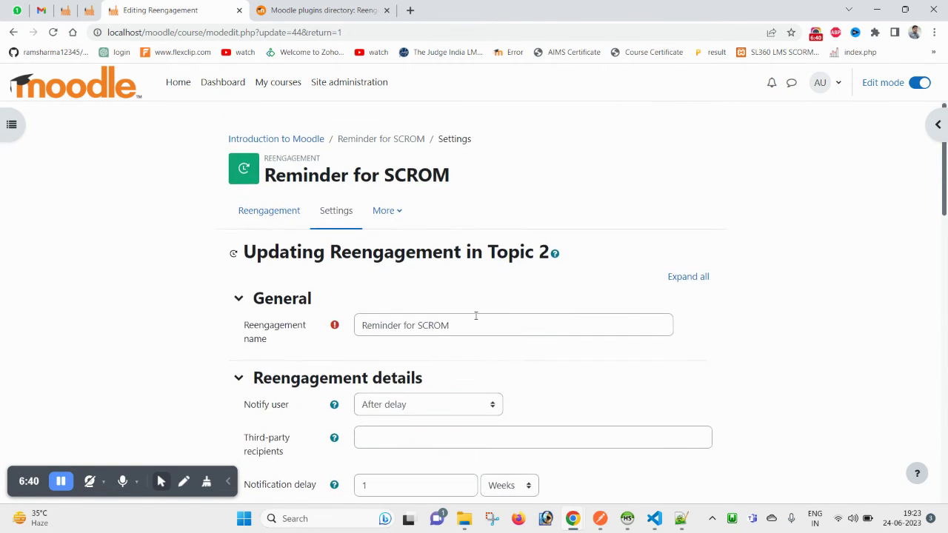
{"action": "scroll", "coordinate": [476, 317], "scroll_direction": "down", "scroll_amount": 3}
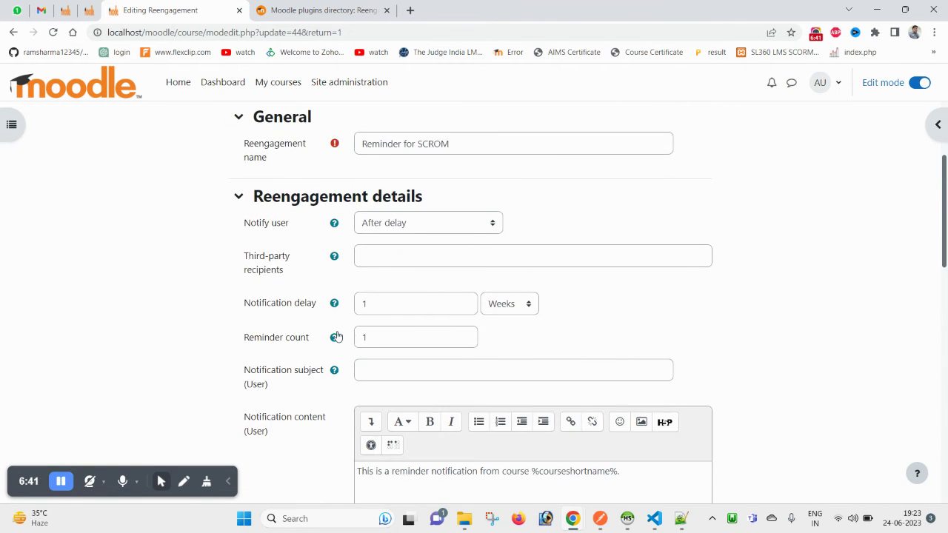
Leave the reminder's settings without saving and reopen the settings of the SCORM package "this is name of the SCORM 2".
{"action": "left_click", "coordinate": [14, 33]}
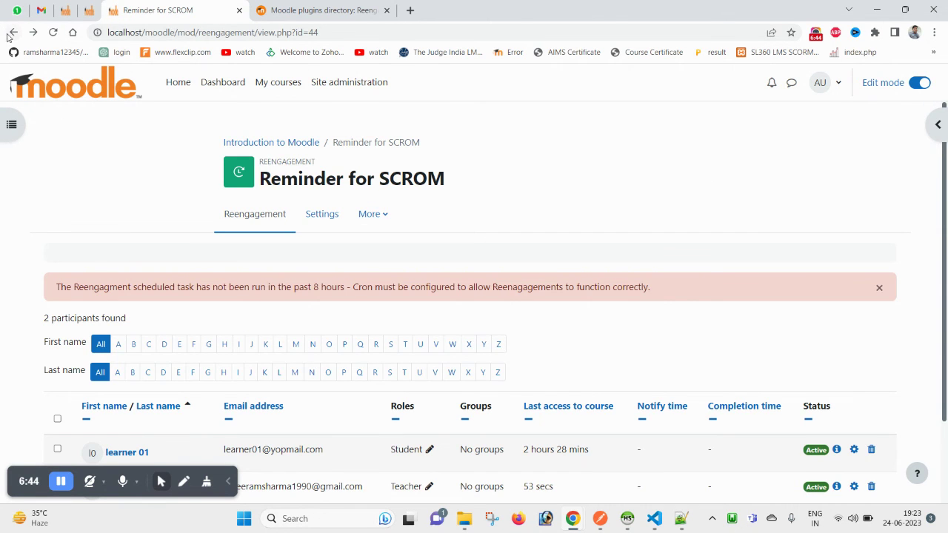
{"action": "left_click", "coordinate": [14, 32]}
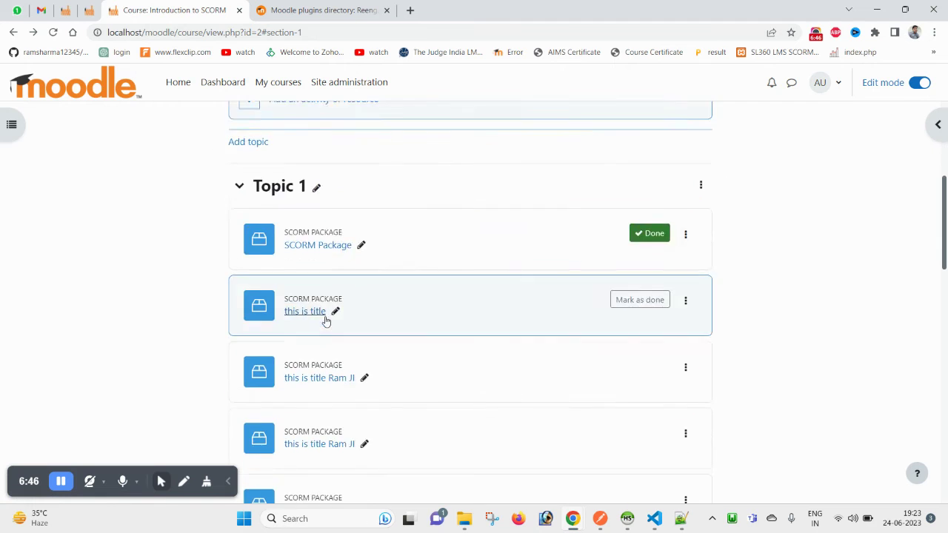
{"action": "left_click", "coordinate": [19, 36]}
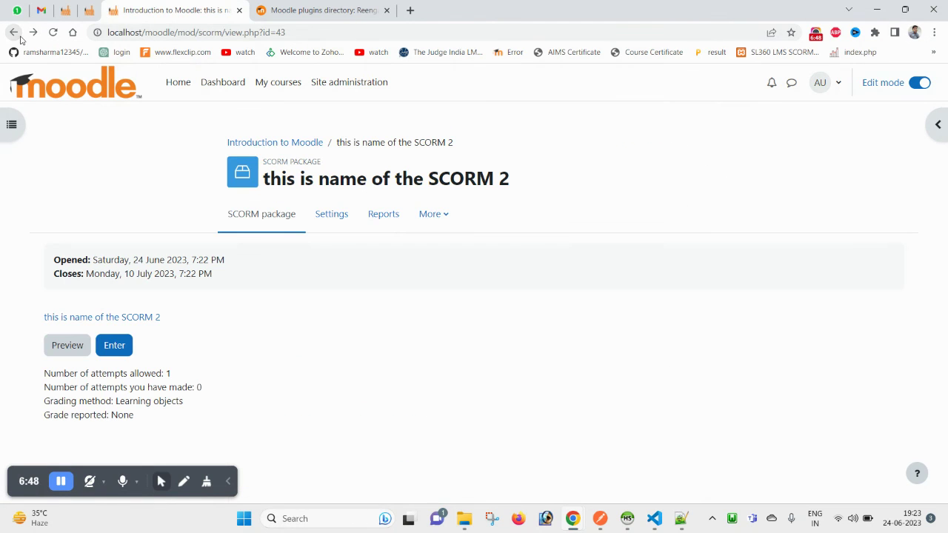
{"action": "left_click", "coordinate": [333, 220]}
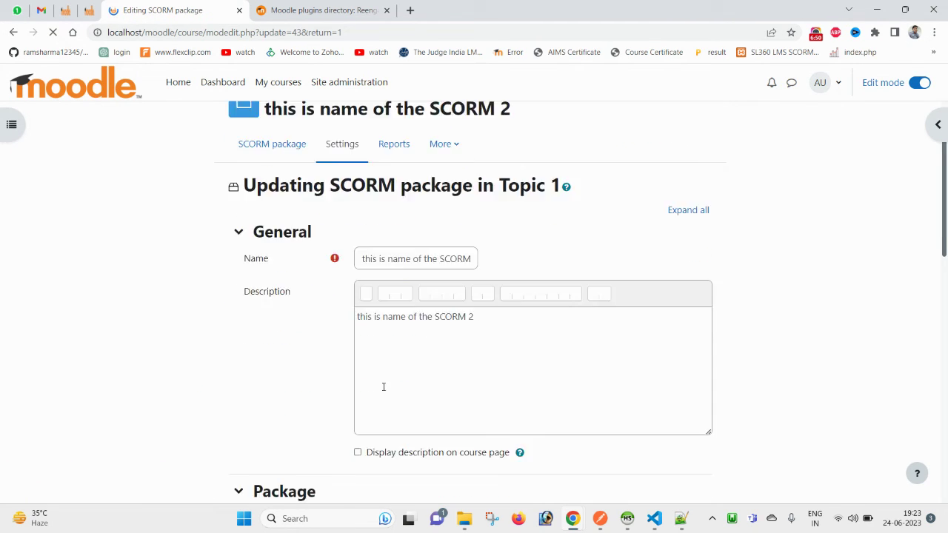
Expand the SCORM package's Attempts management and Availability settings and highlight the Available to label.
{"action": "scroll", "coordinate": [382, 387], "scroll_direction": "down", "scroll_amount": 10}
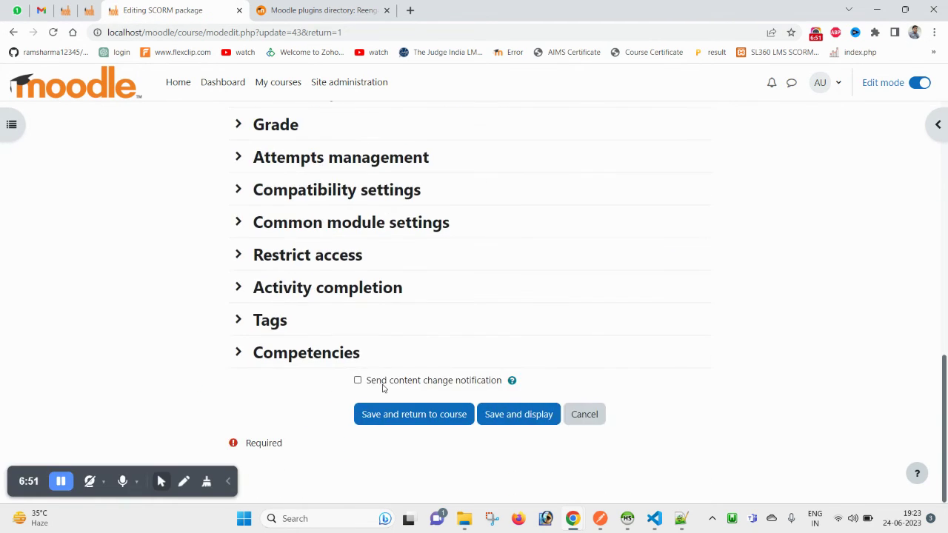
{"action": "left_click", "coordinate": [295, 164]}
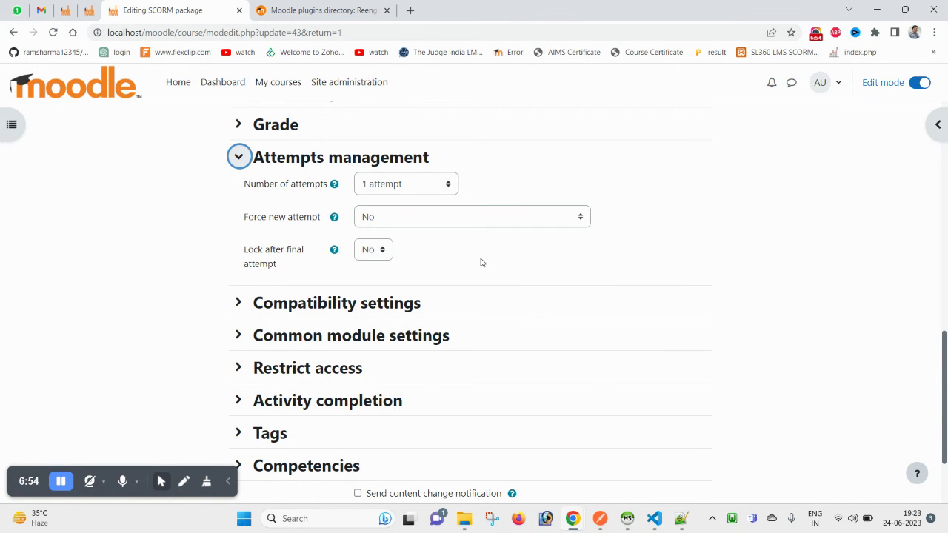
{"action": "scroll", "coordinate": [281, 245], "scroll_direction": "up", "scroll_amount": 1}
{"action": "left_click", "coordinate": [291, 161]}
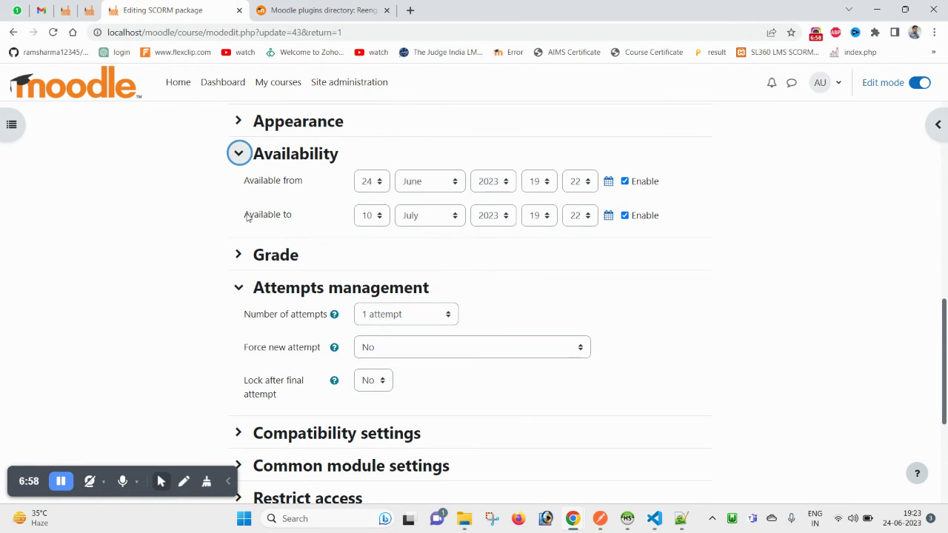
{"action": "left_click_drag", "start_coordinate": [246, 216], "coordinate": [302, 218]}
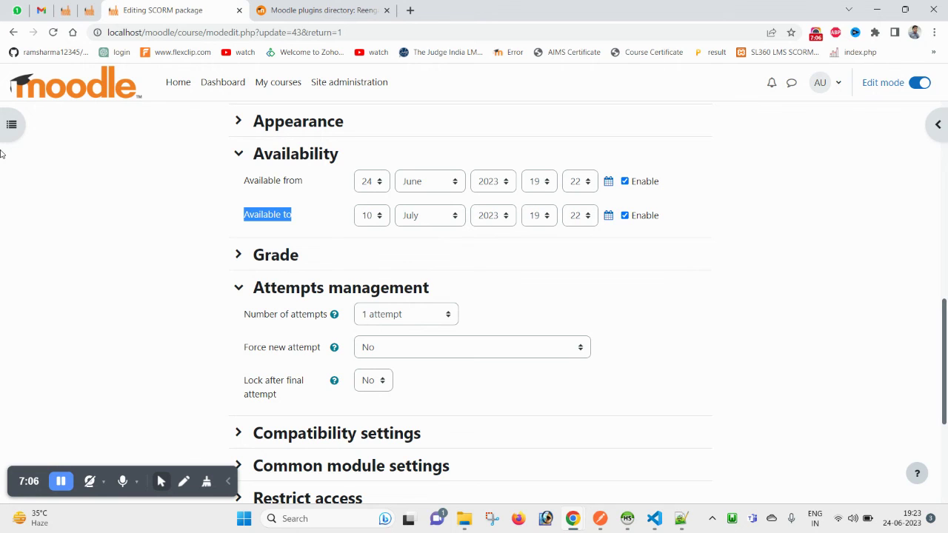
Review the description and useful links of the Reengagement plugin on its Moodle plugins directory page.
{"action": "scroll", "coordinate": [261, 333], "scroll_direction": "up", "scroll_amount": 5}
{"action": "left_click", "coordinate": [341, 14]}
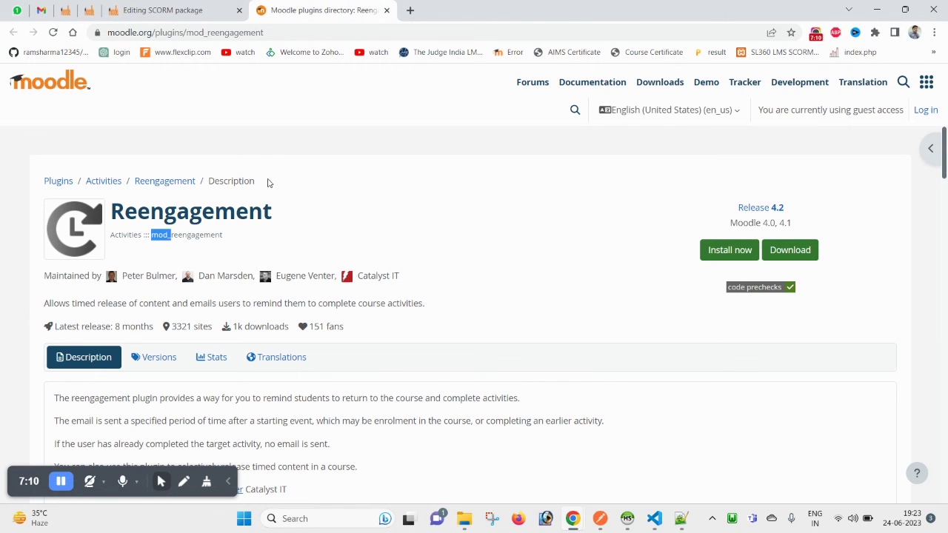
{"action": "left_click", "coordinate": [191, 11]}
{"action": "scroll", "coordinate": [434, 262], "scroll_direction": "up", "scroll_amount": 5}
{"action": "left_click", "coordinate": [333, 9]}
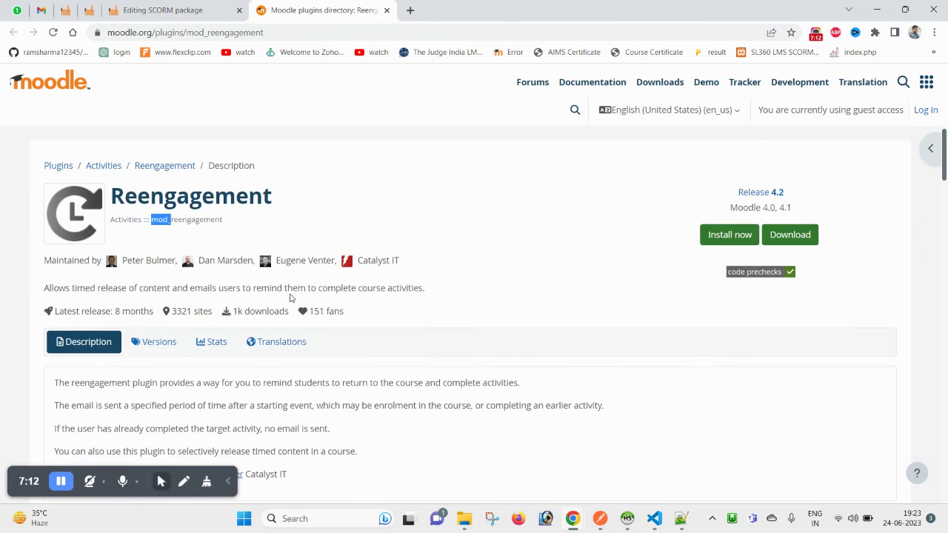
{"action": "scroll", "coordinate": [291, 295], "scroll_direction": "down", "scroll_amount": 2}
{"action": "scroll", "coordinate": [290, 295], "scroll_direction": "down", "scroll_amount": 3}
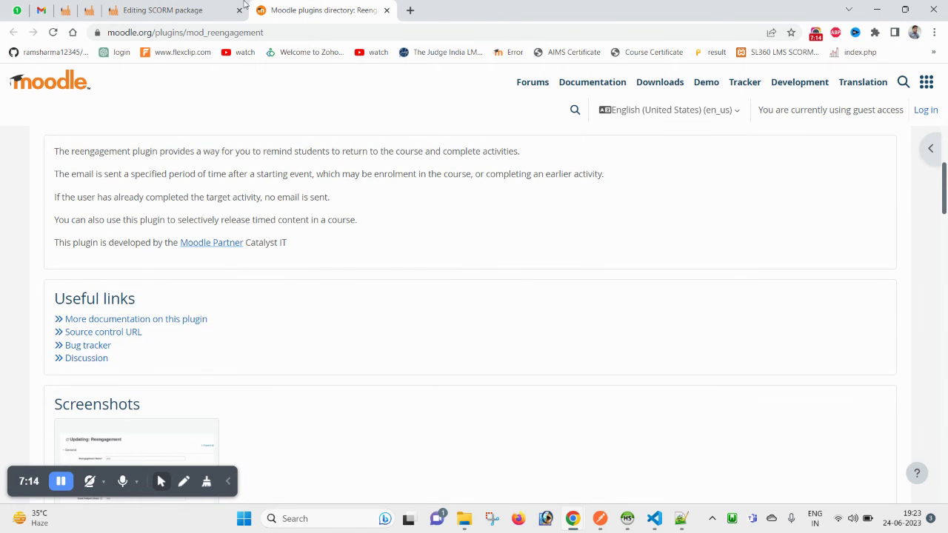
Return to the SCORM package's settings and look over its general, package and availability sections.
{"action": "left_click", "coordinate": [244, 8]}
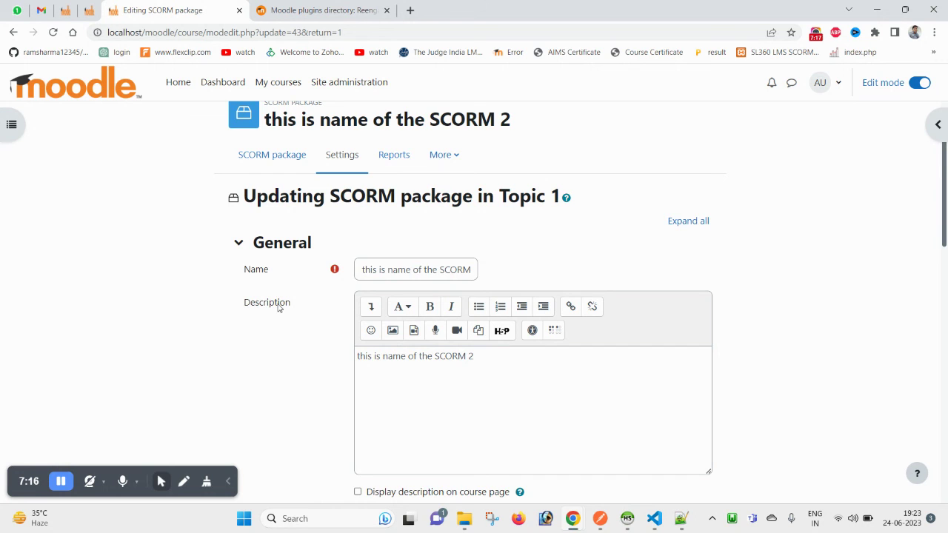
{"action": "scroll", "coordinate": [274, 313], "scroll_direction": "down", "scroll_amount": 3}
{"action": "scroll", "coordinate": [296, 333], "scroll_direction": "down", "scroll_amount": 2}
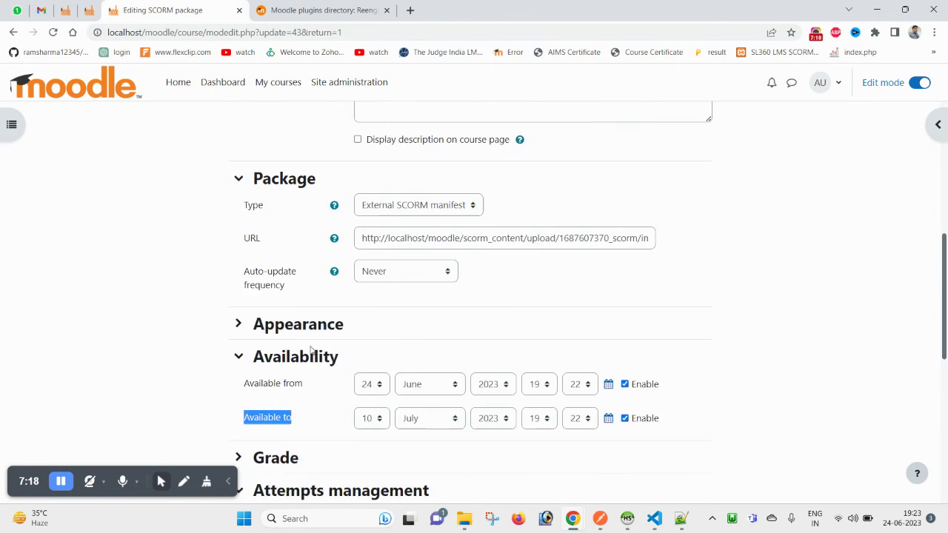
{"action": "scroll", "coordinate": [311, 352], "scroll_direction": "down", "scroll_amount": 6}
{"action": "scroll", "coordinate": [311, 352], "scroll_direction": "up", "scroll_amount": 8}
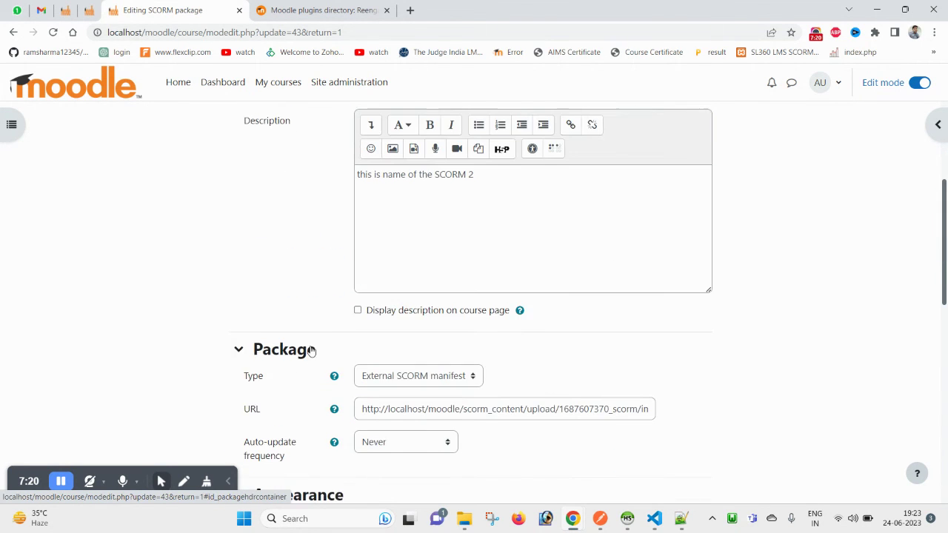
{"action": "scroll", "coordinate": [311, 351], "scroll_direction": "up", "scroll_amount": 4}
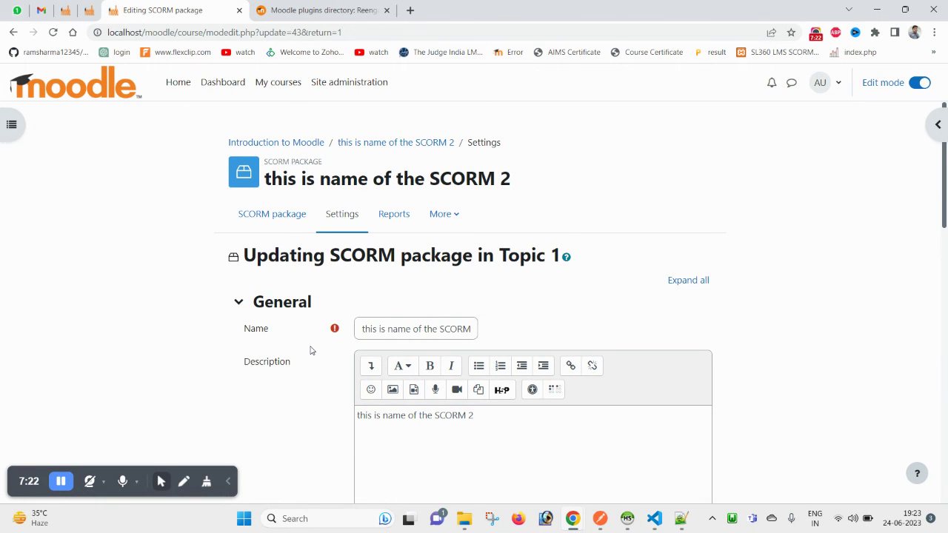